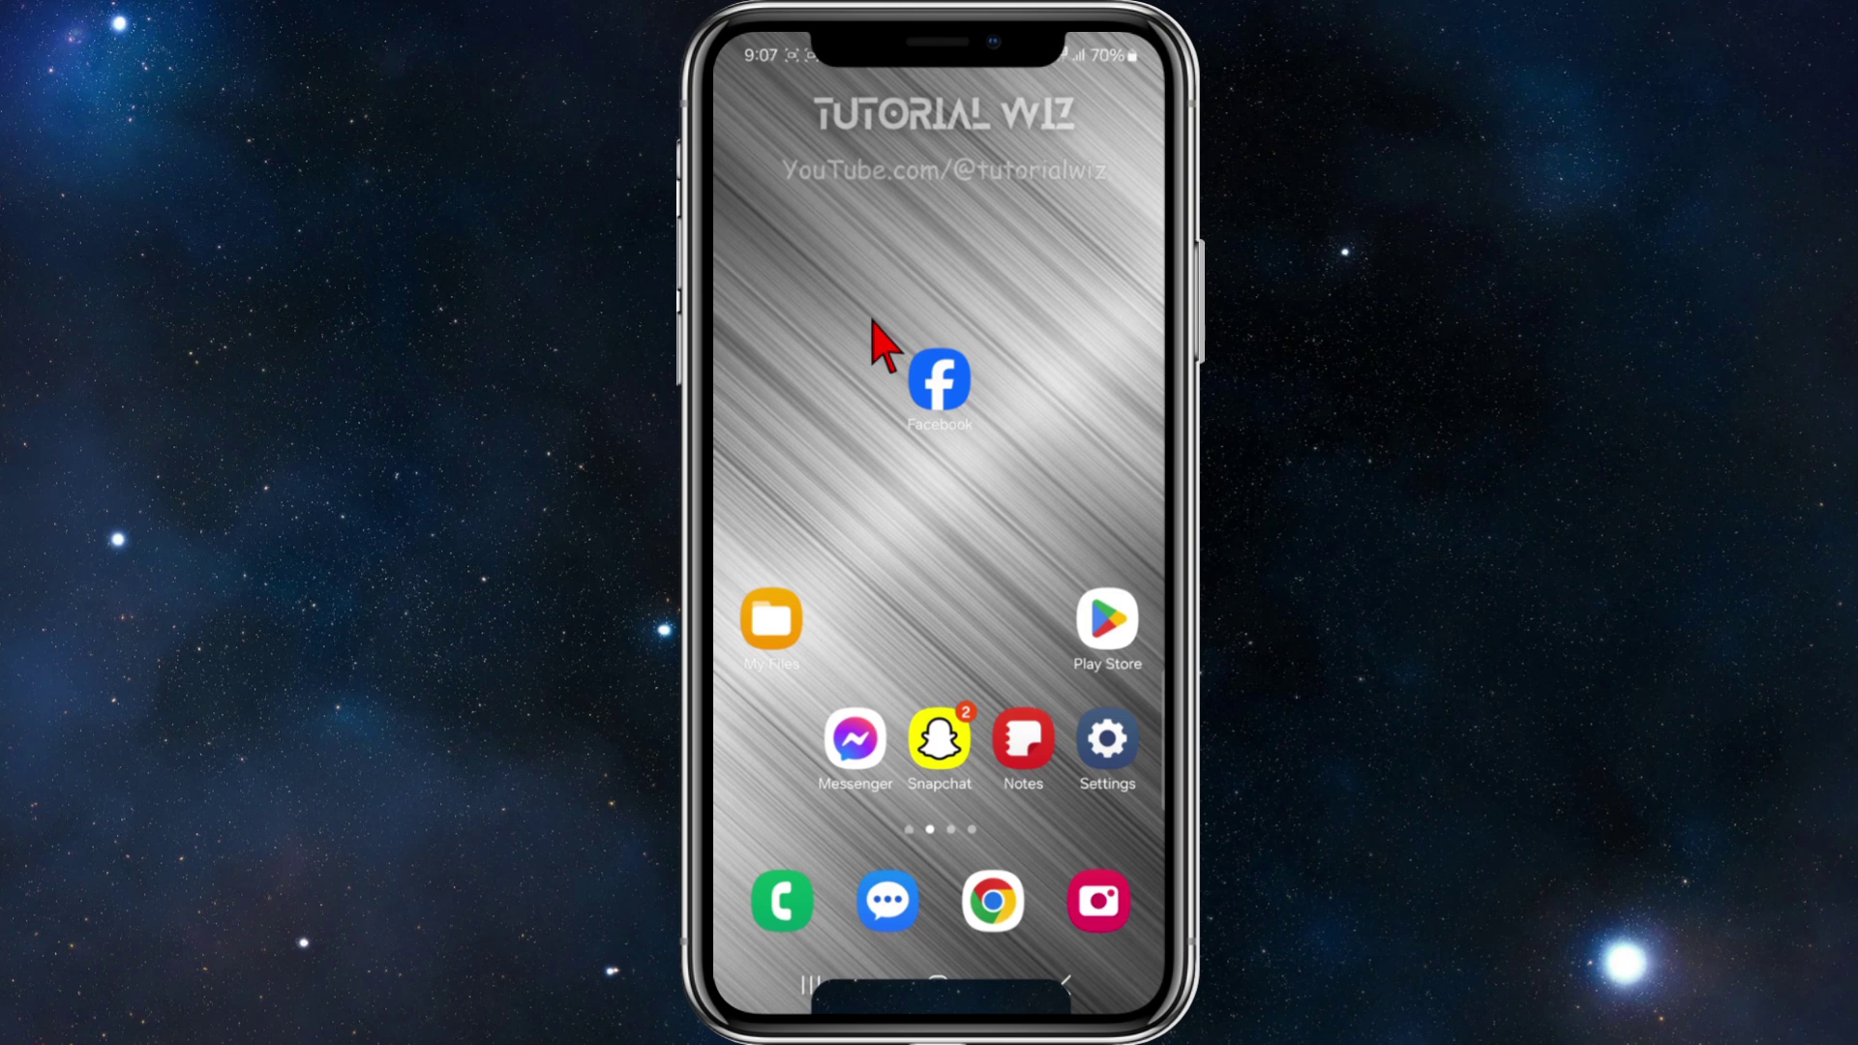
click(930, 400)
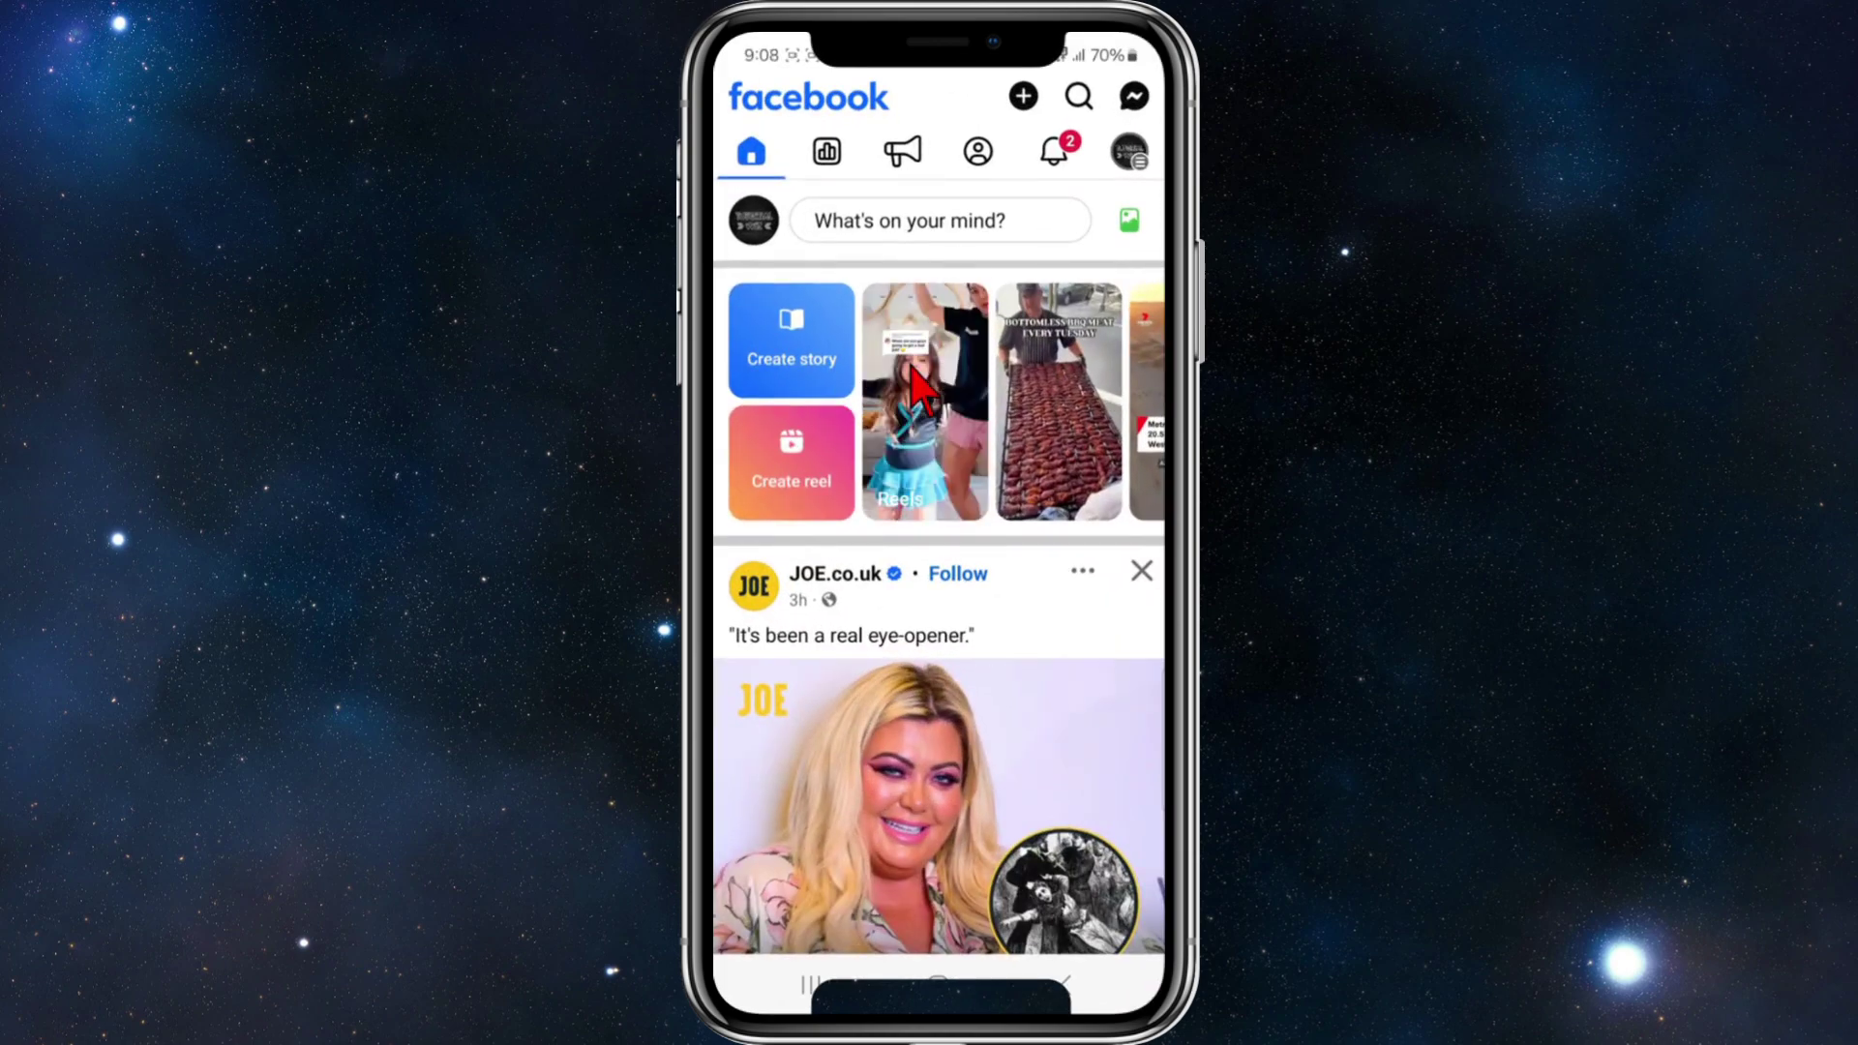
click(835, 225)
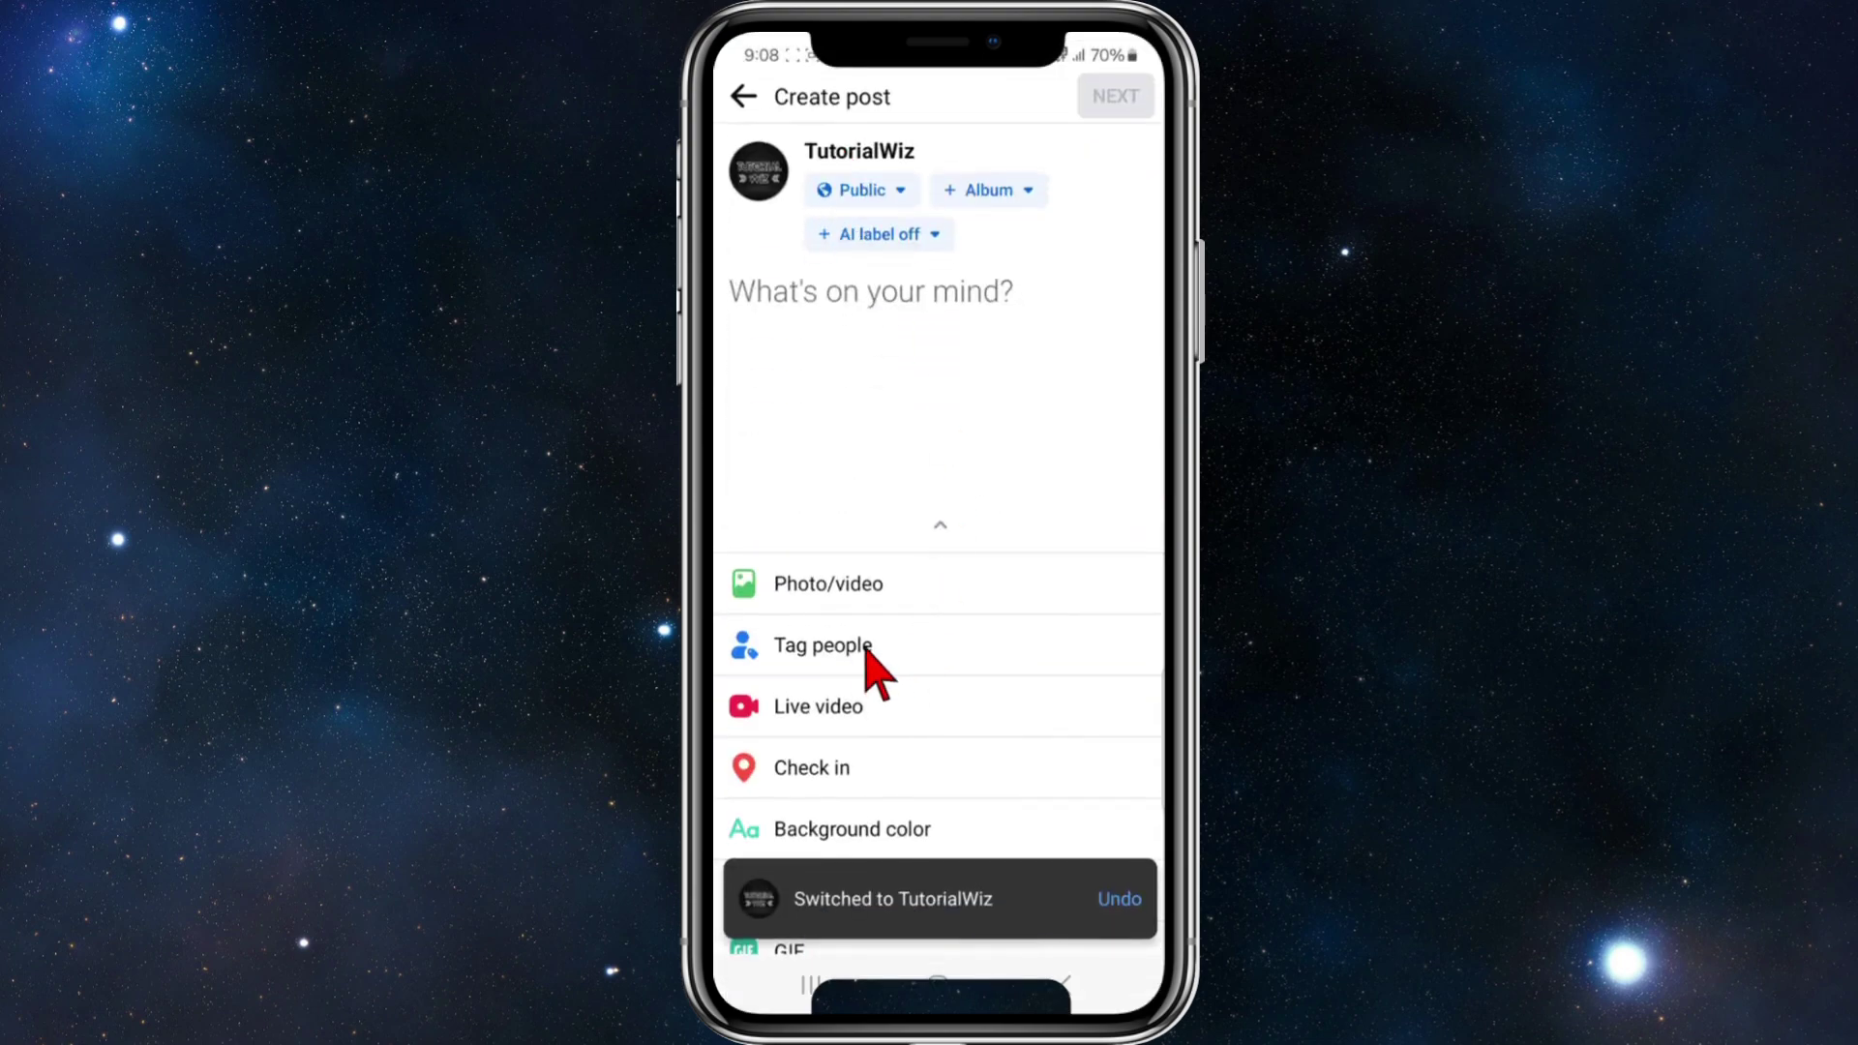
scroll(872, 660, down, 3)
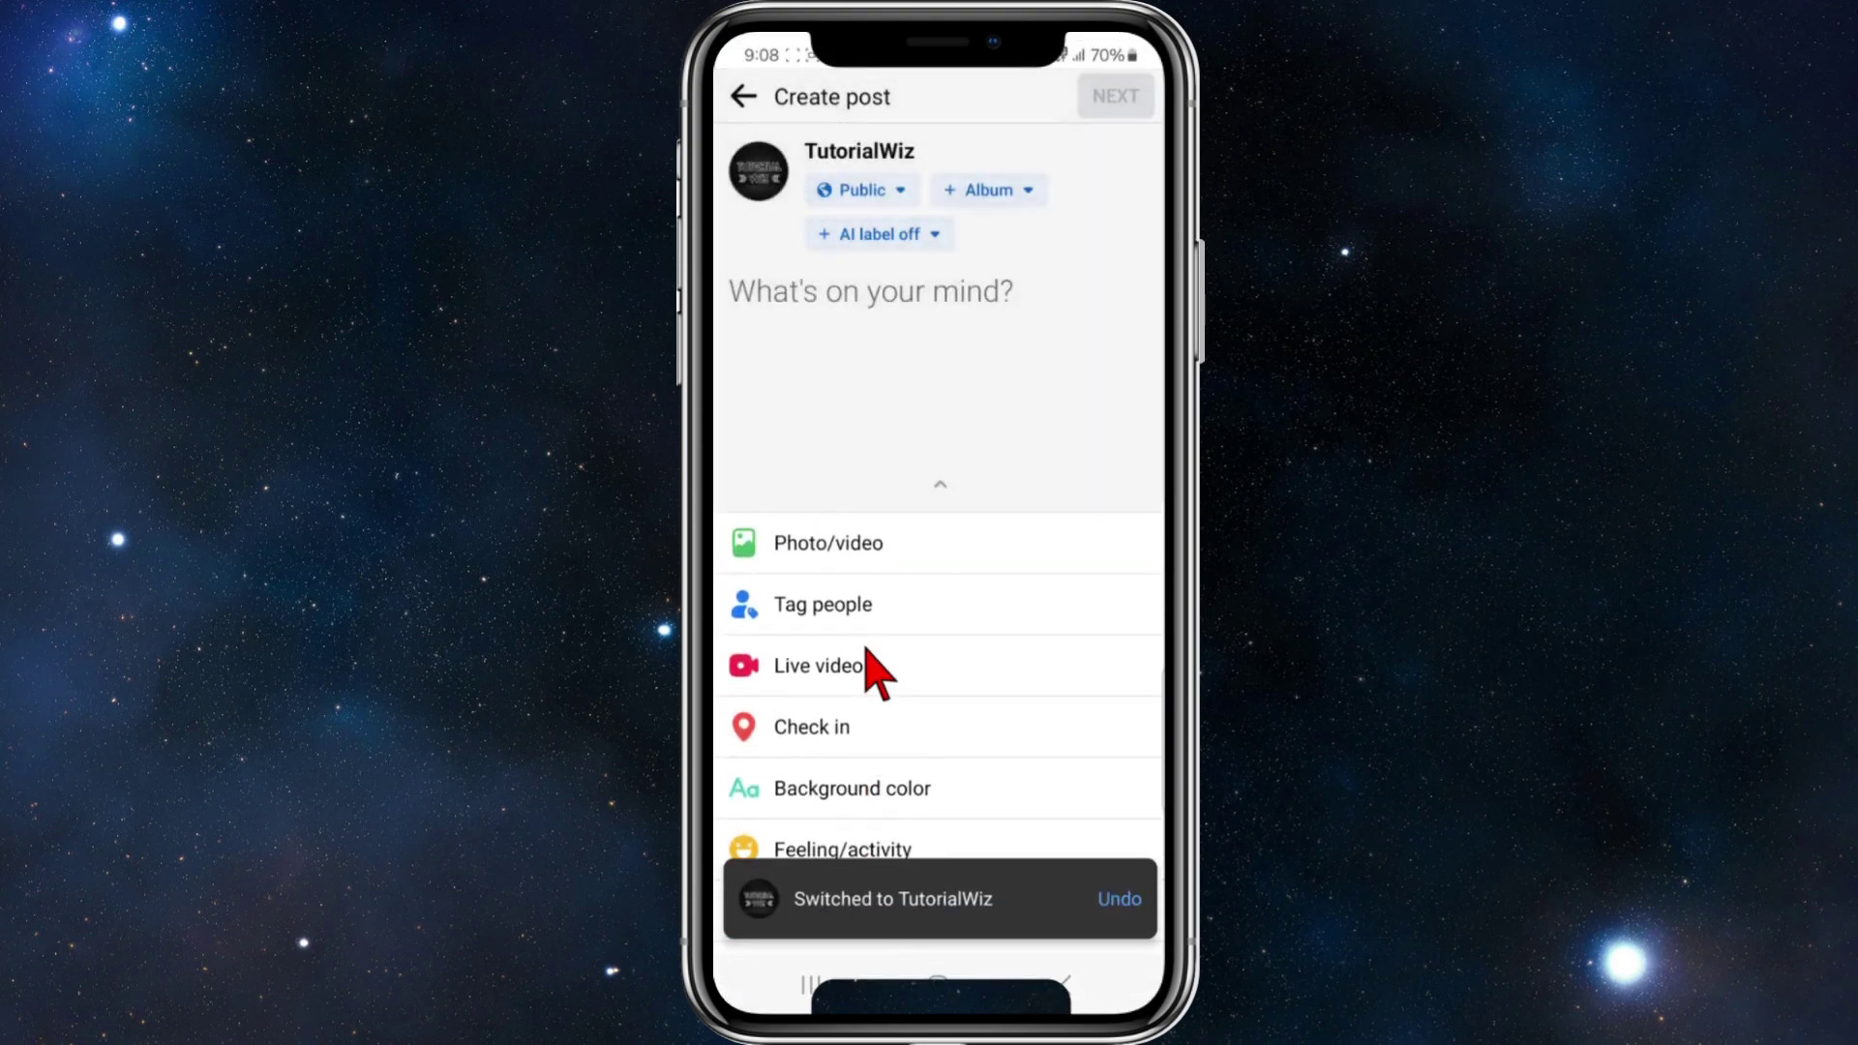
key(Escape)
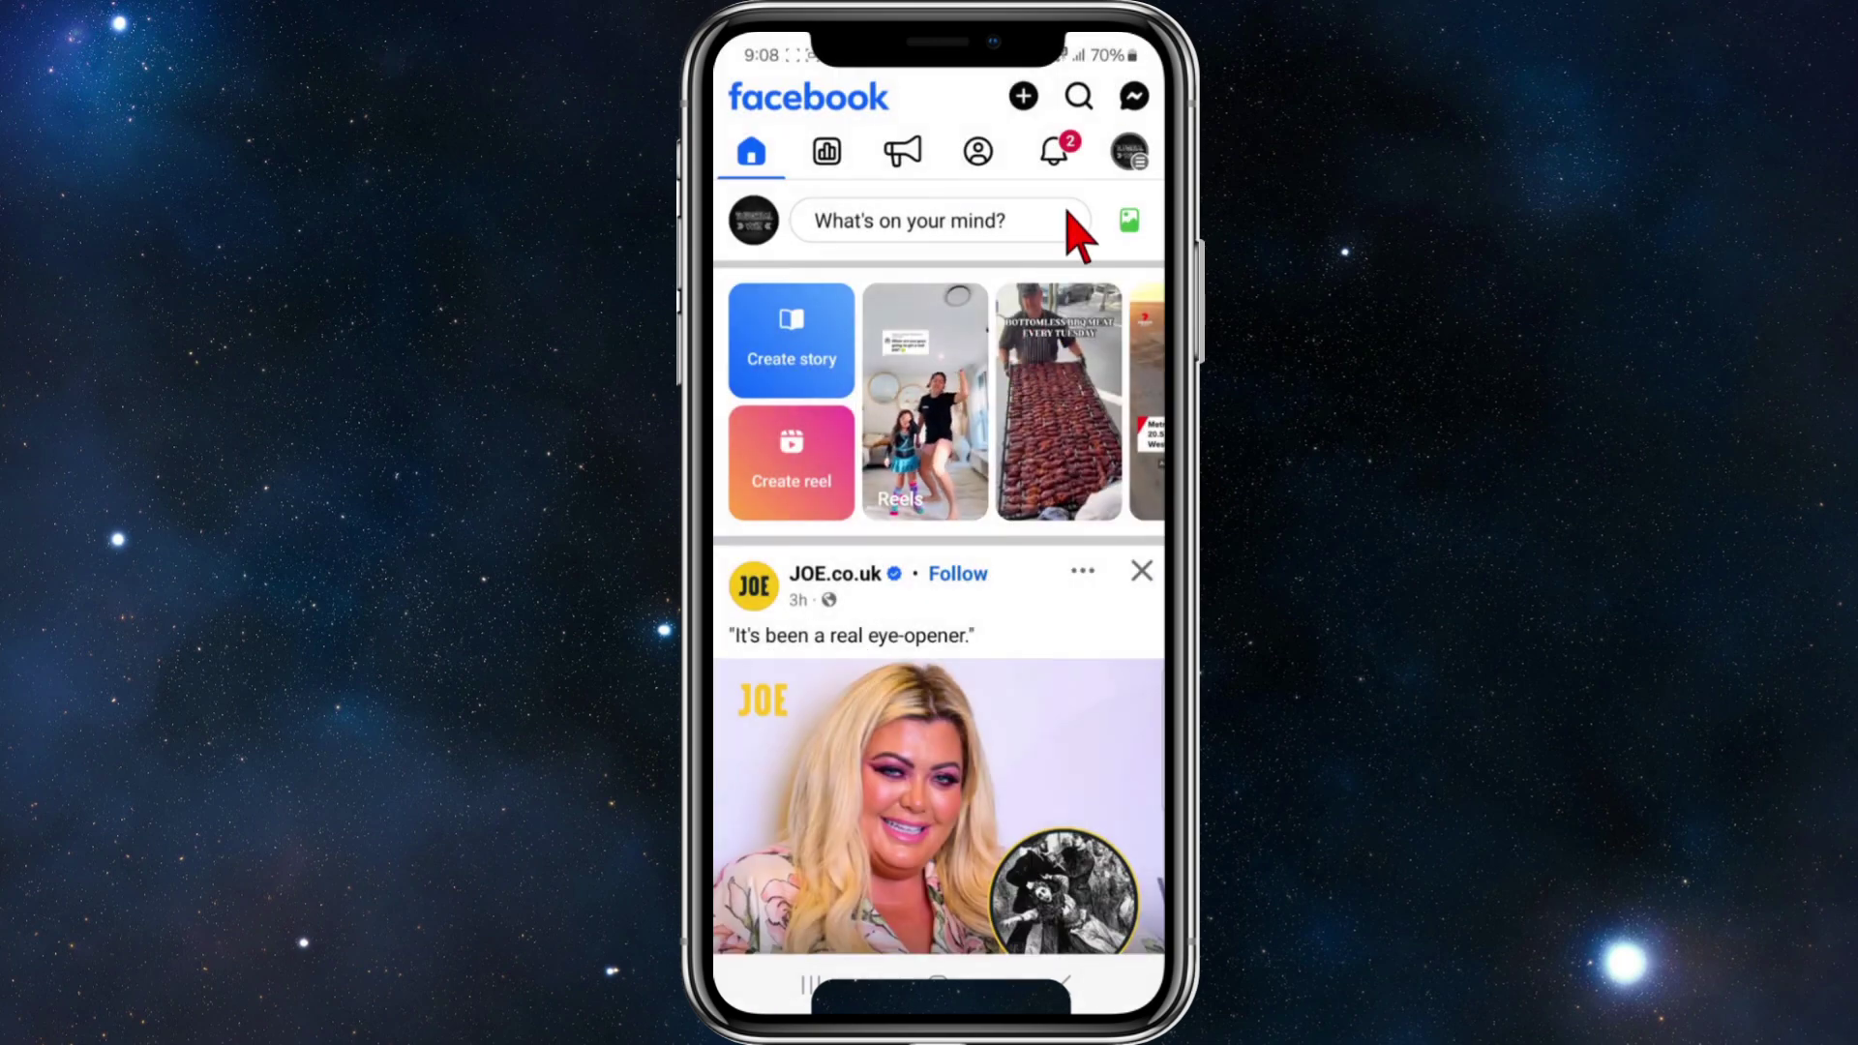
- View the TutorialWiz Page profile, then return to the Android home screen
click(1084, 174)
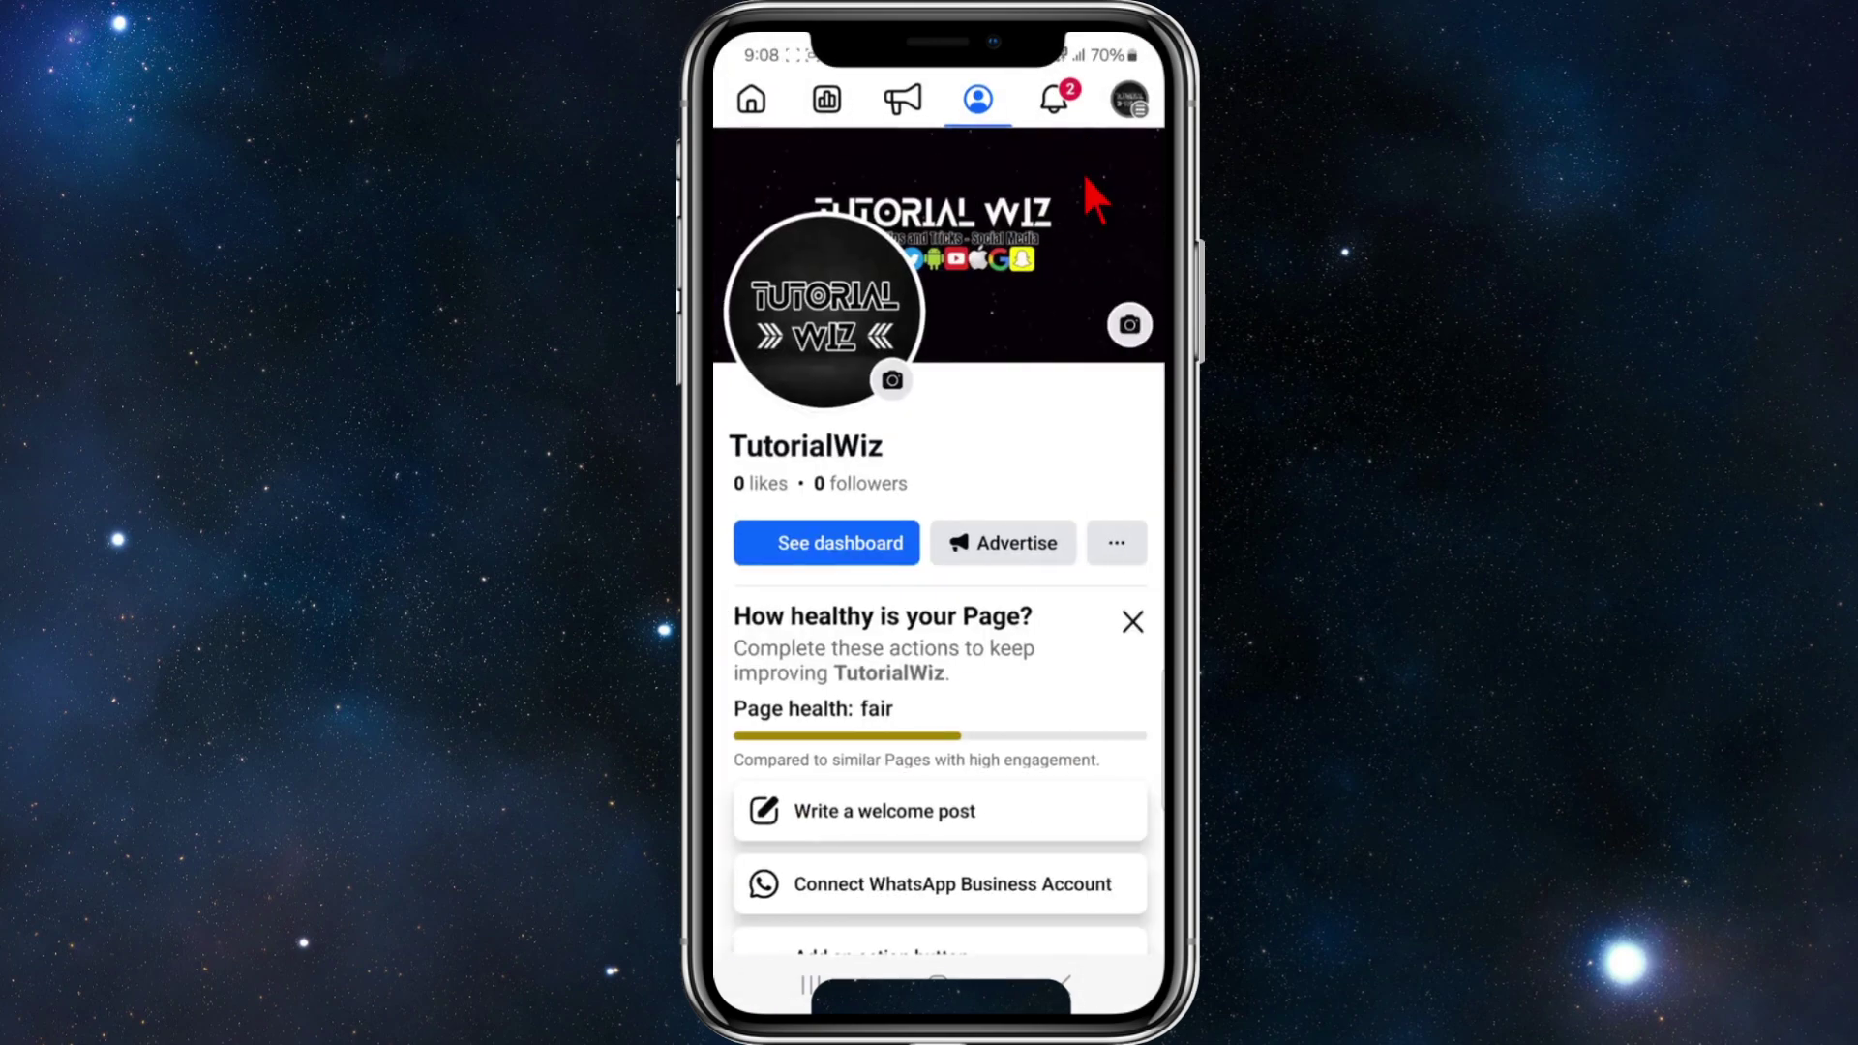
scroll(1016, 763, down, 3)
scroll(1020, 766, down, 3)
scroll(1020, 767, down, 3)
scroll(1020, 767, down, 2)
scroll(1020, 767, down, 3)
scroll(1021, 769, down, 2)
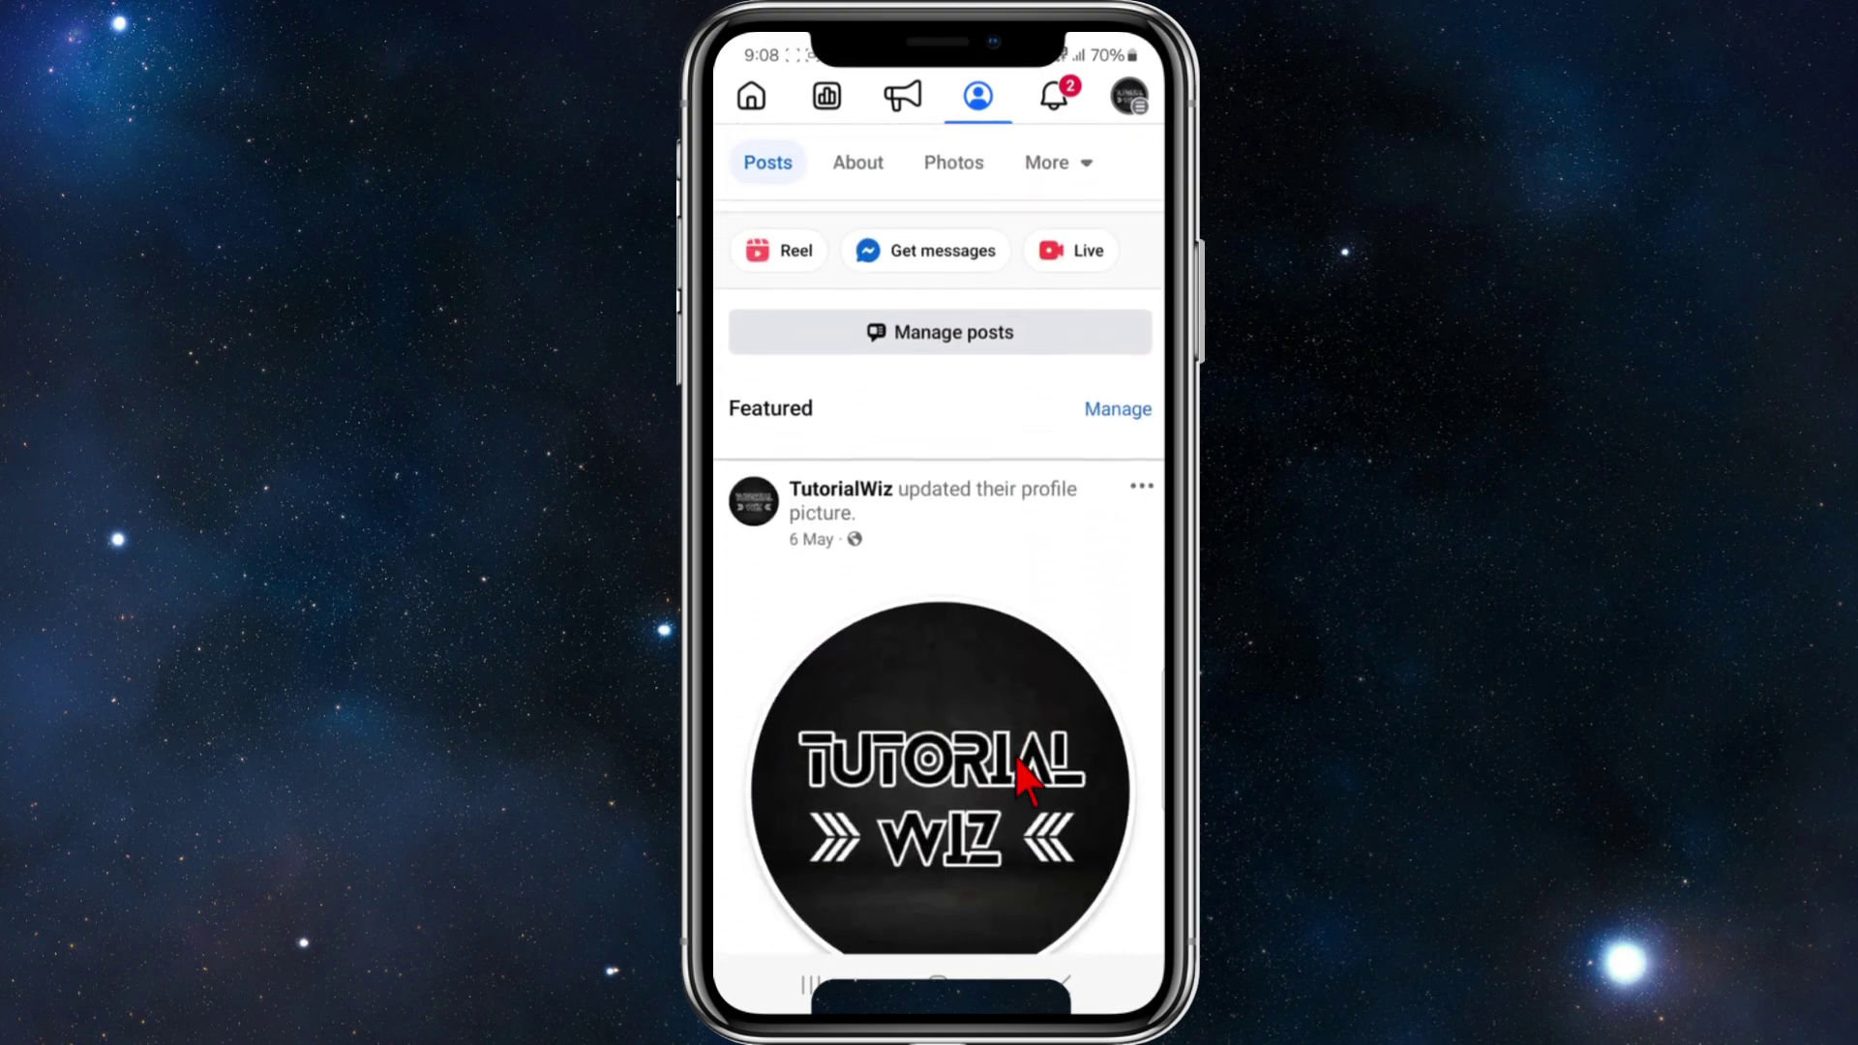
scroll(1021, 771, down, 2)
scroll(1021, 772, down, 2)
scroll(1021, 777, up, 5)
scroll(1020, 777, up, 5)
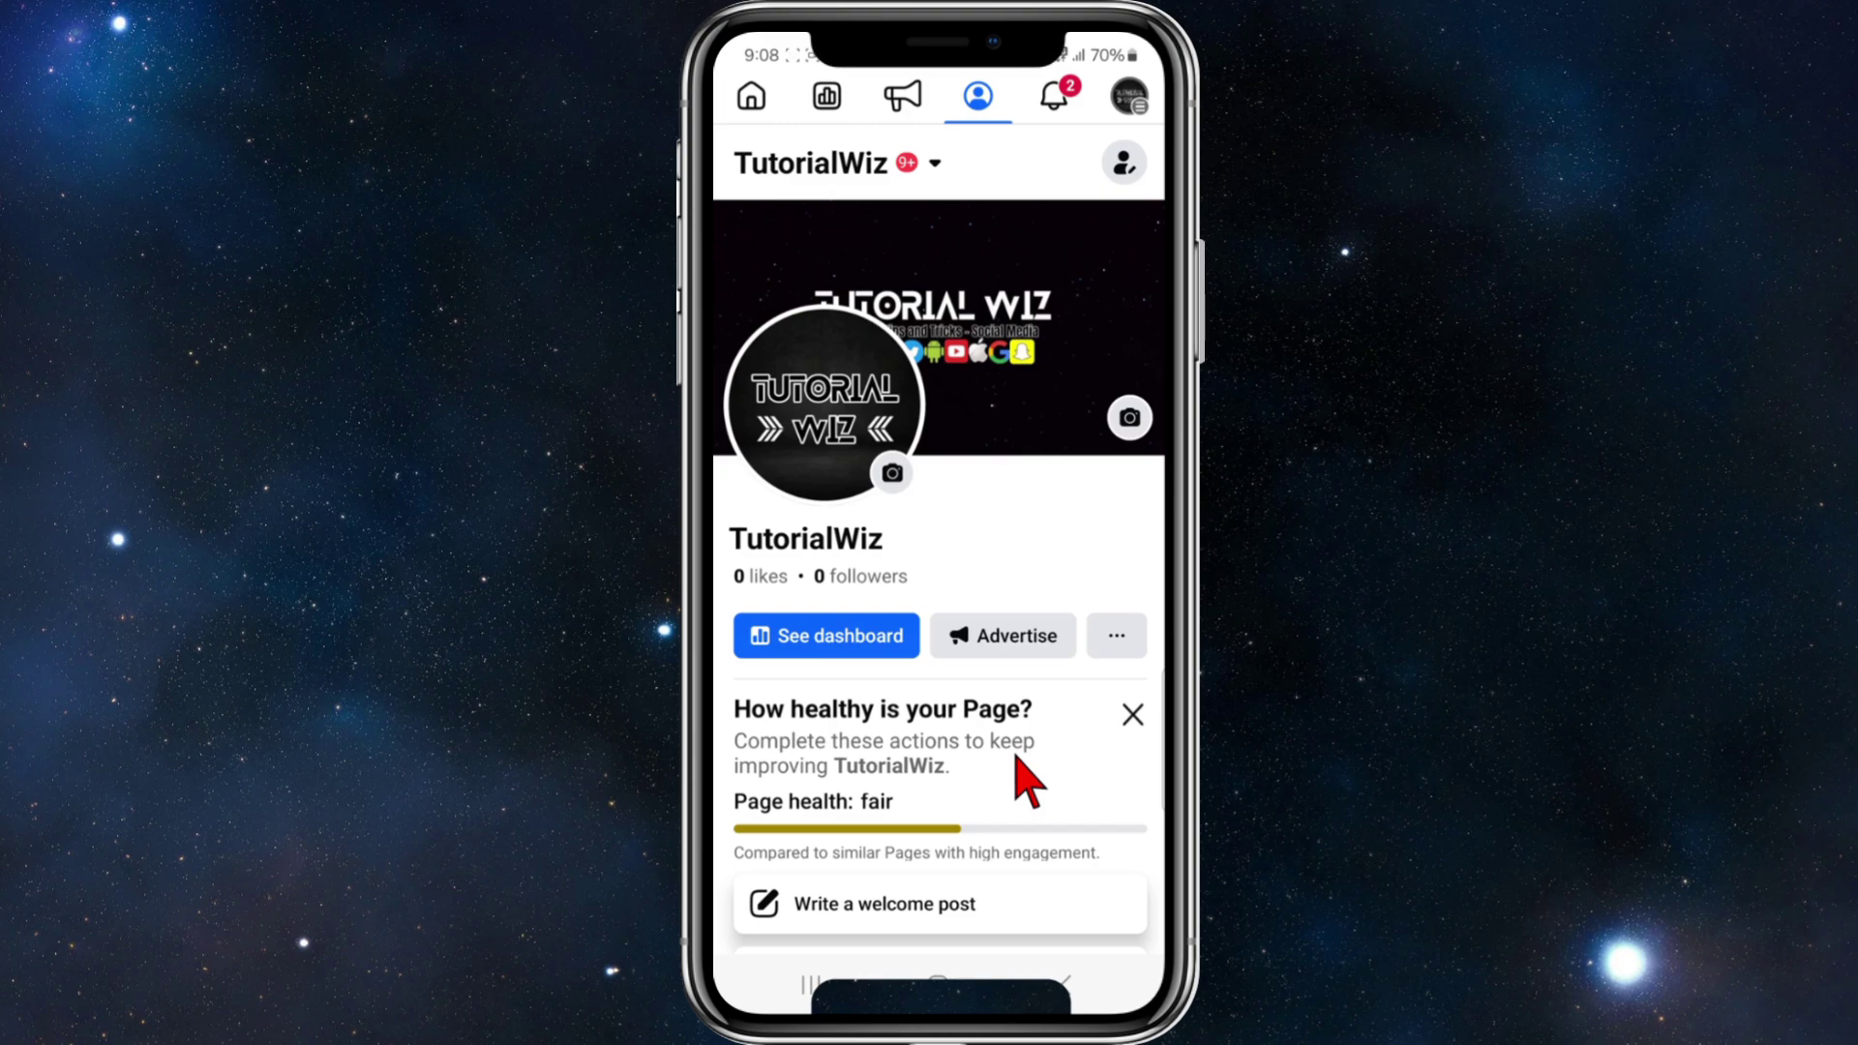
key(Home)
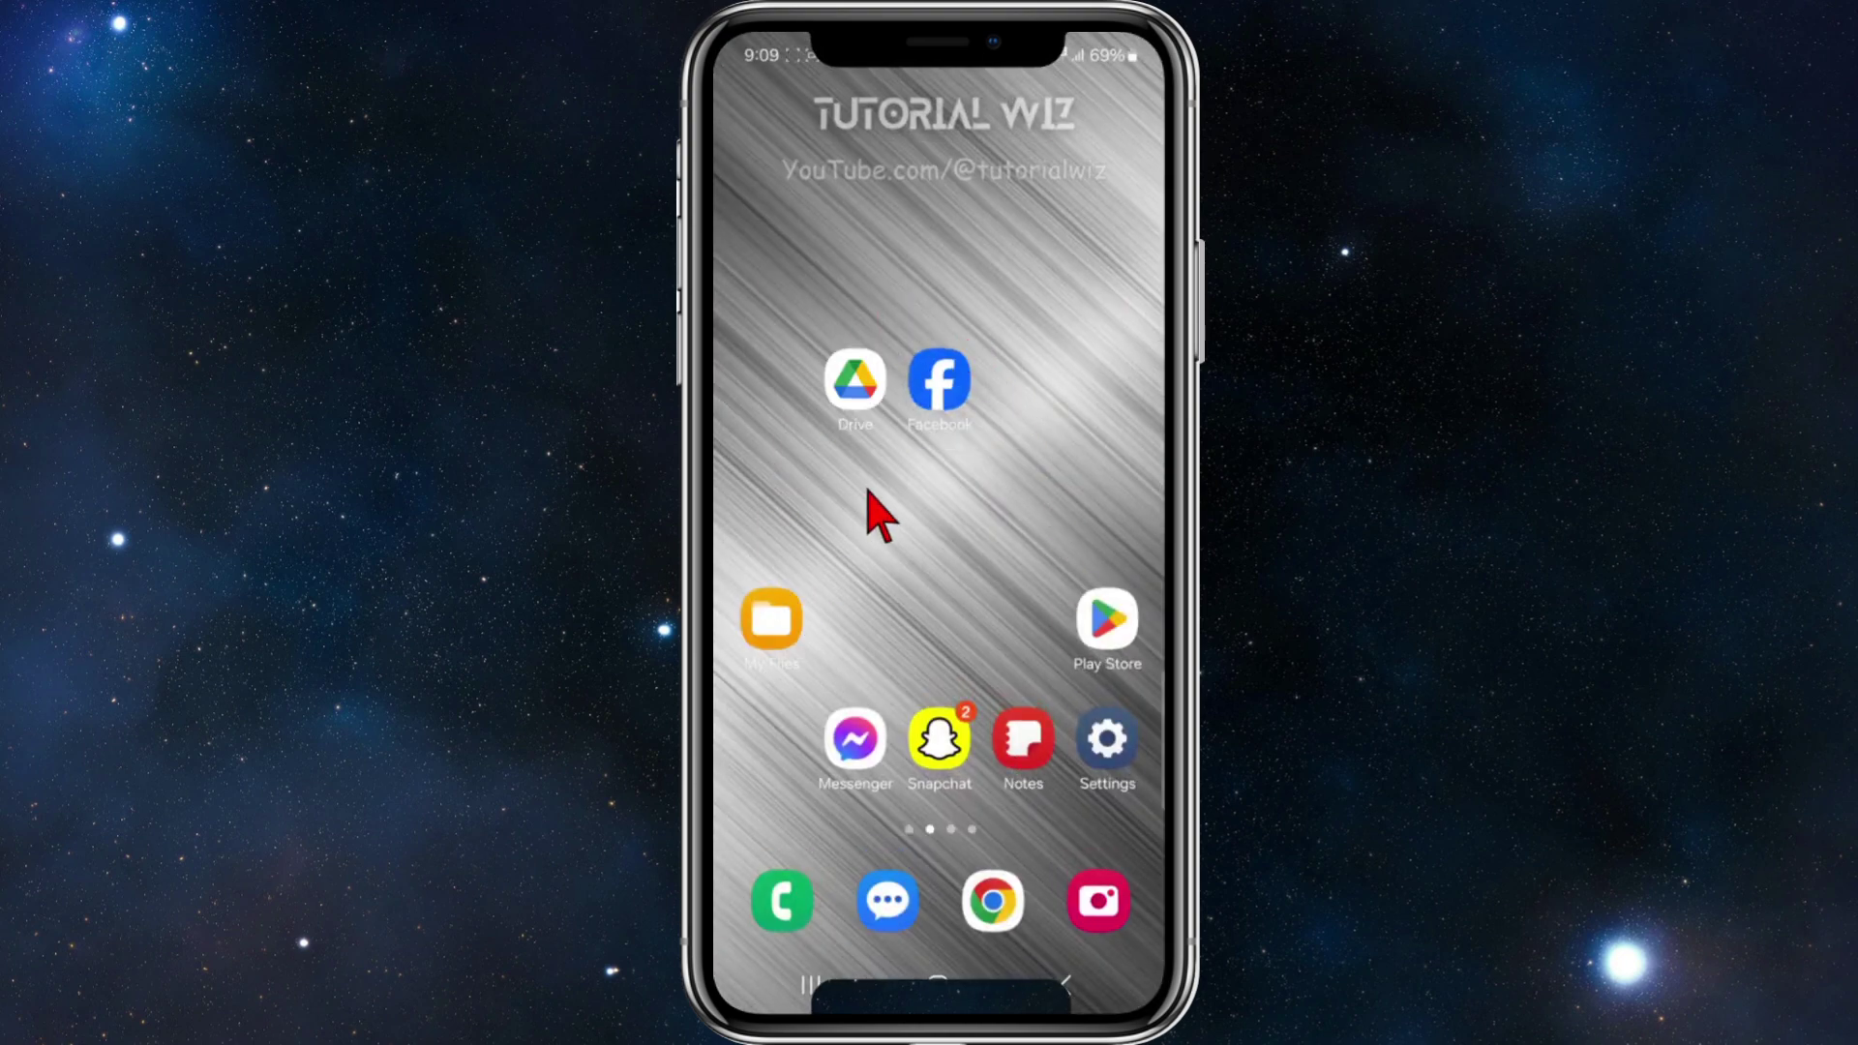
- Launch Google Drive and bring up the + New options for My Drive
click(880, 413)
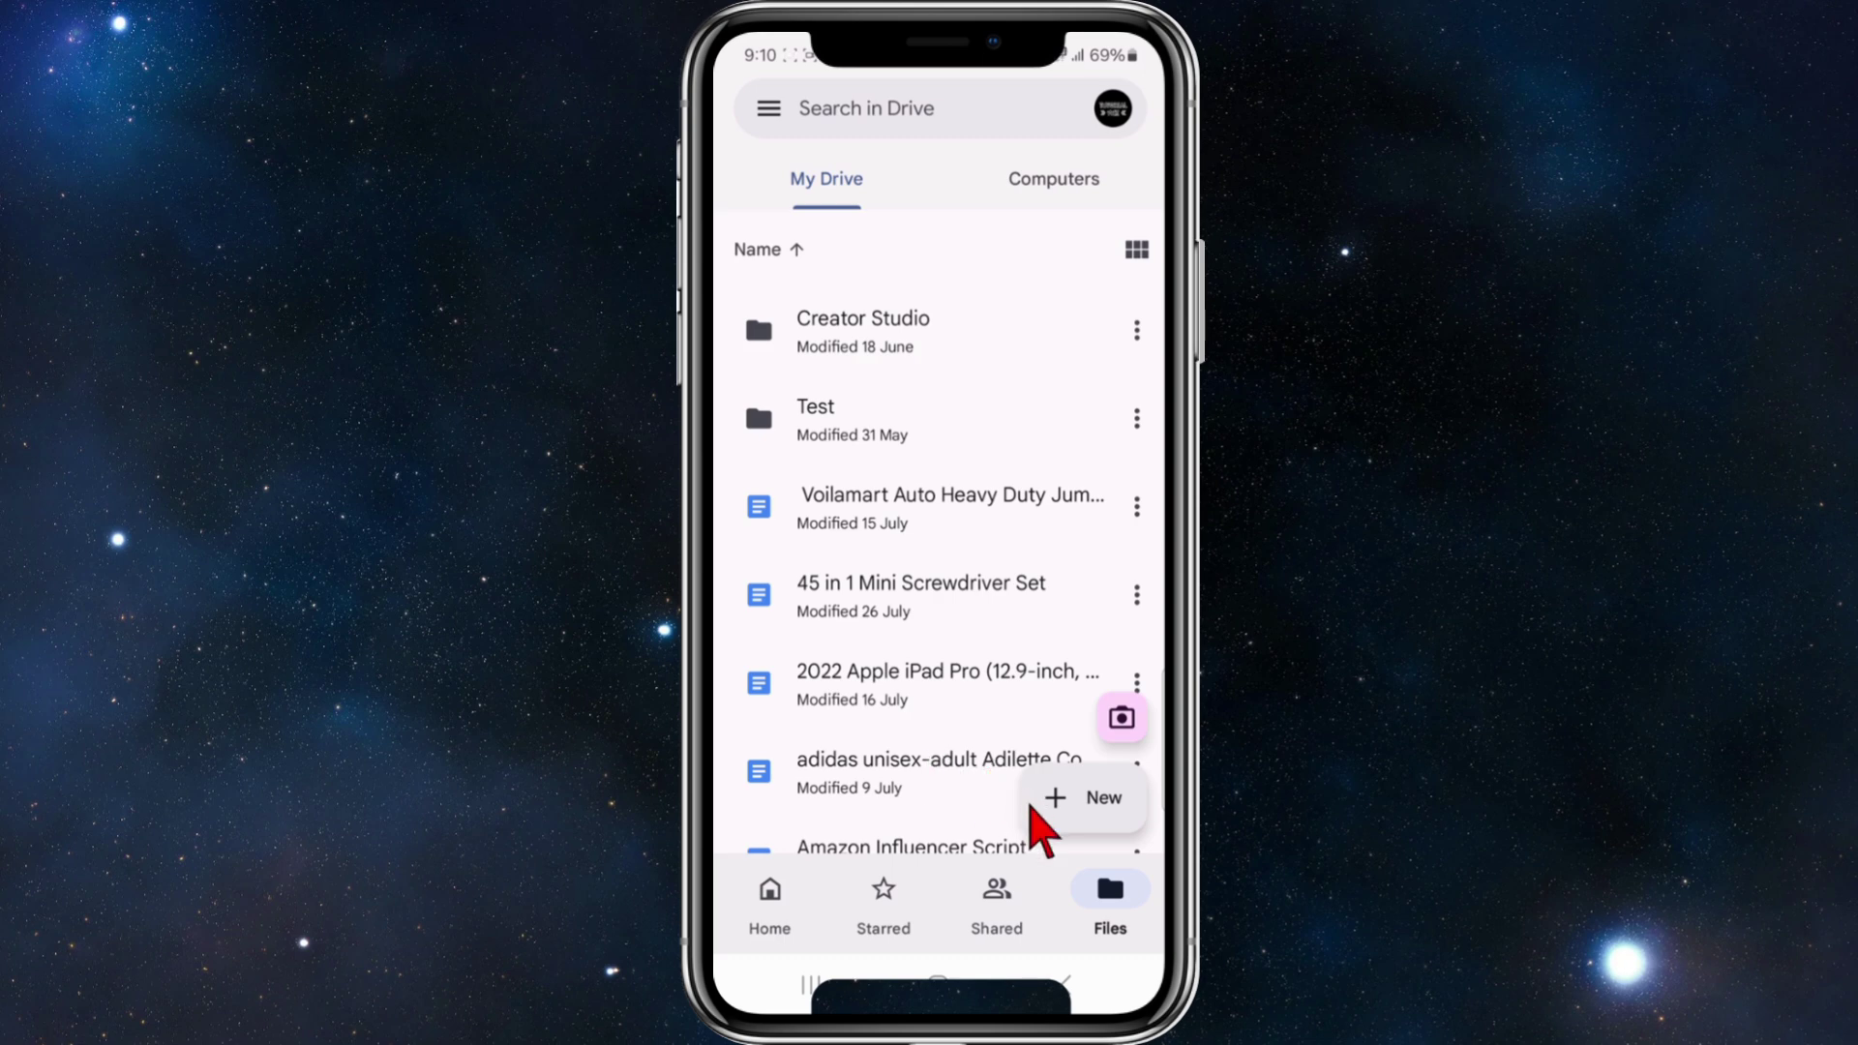
click(1039, 813)
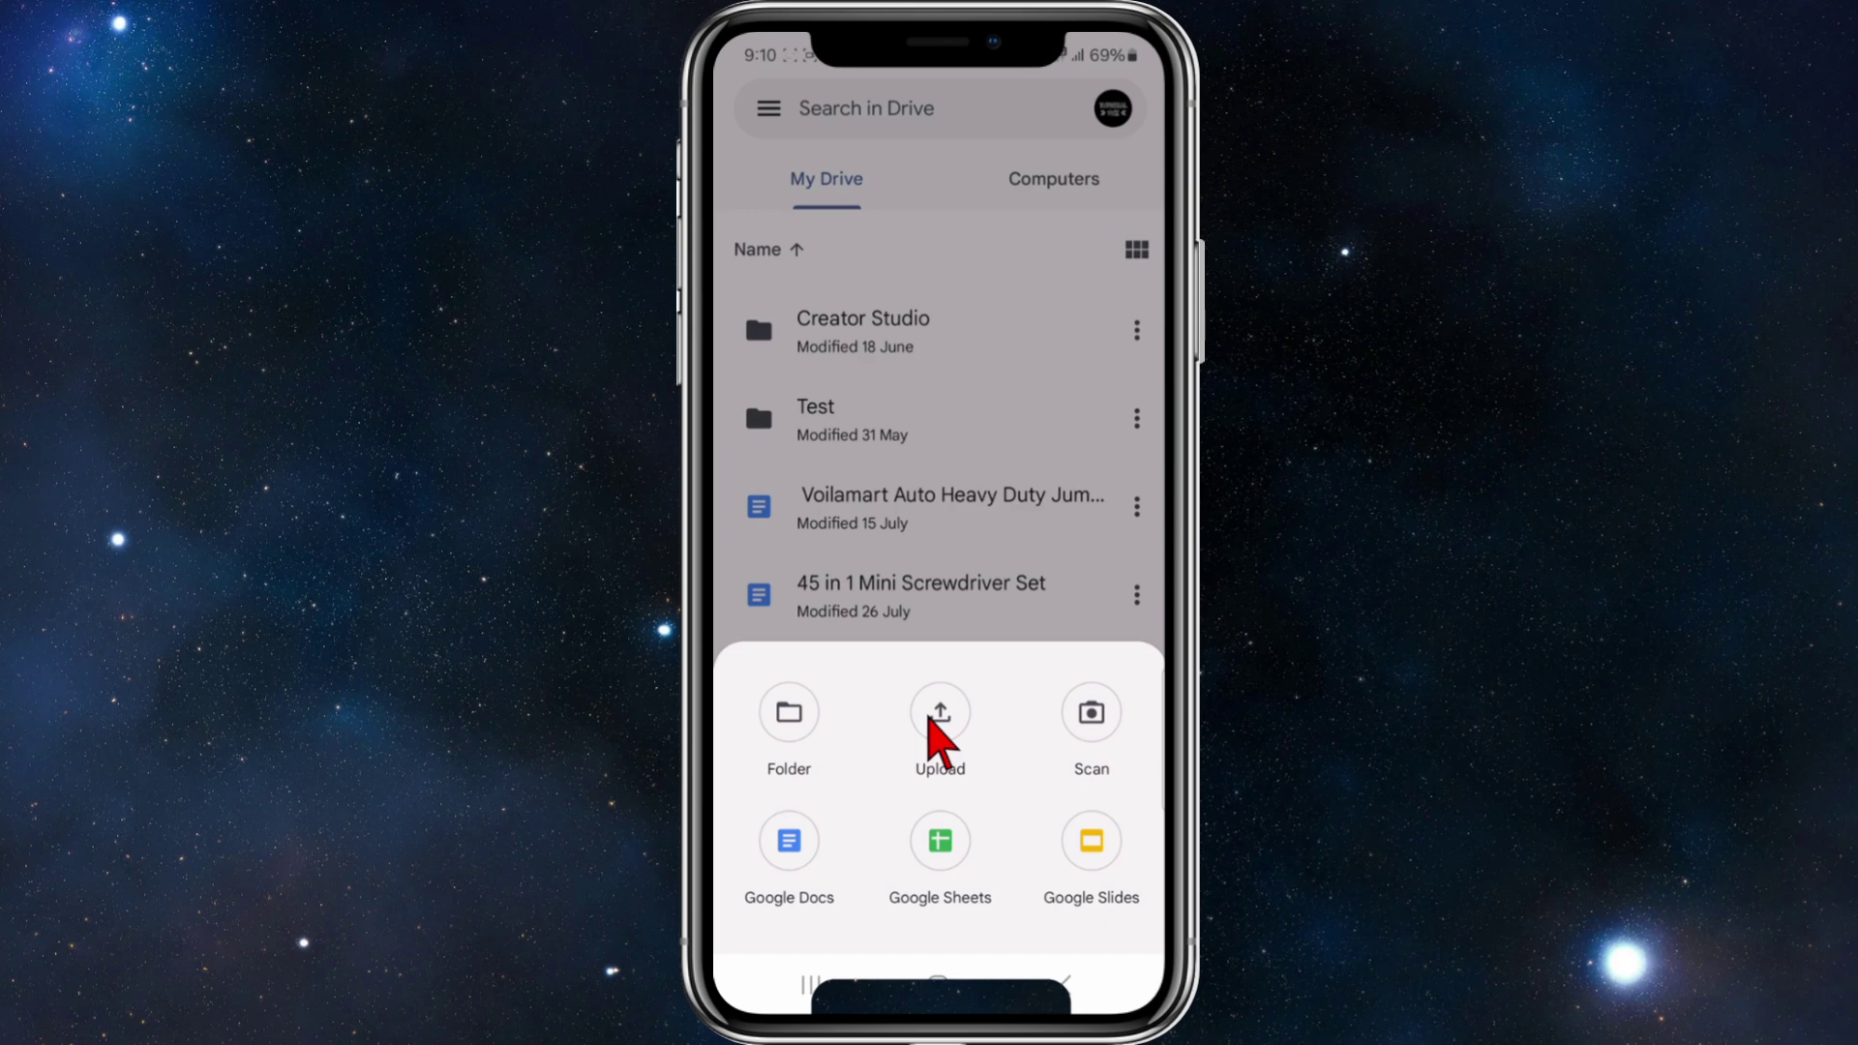
- Upload the wat-24002 PDF from Recent files into My Drive
click(940, 714)
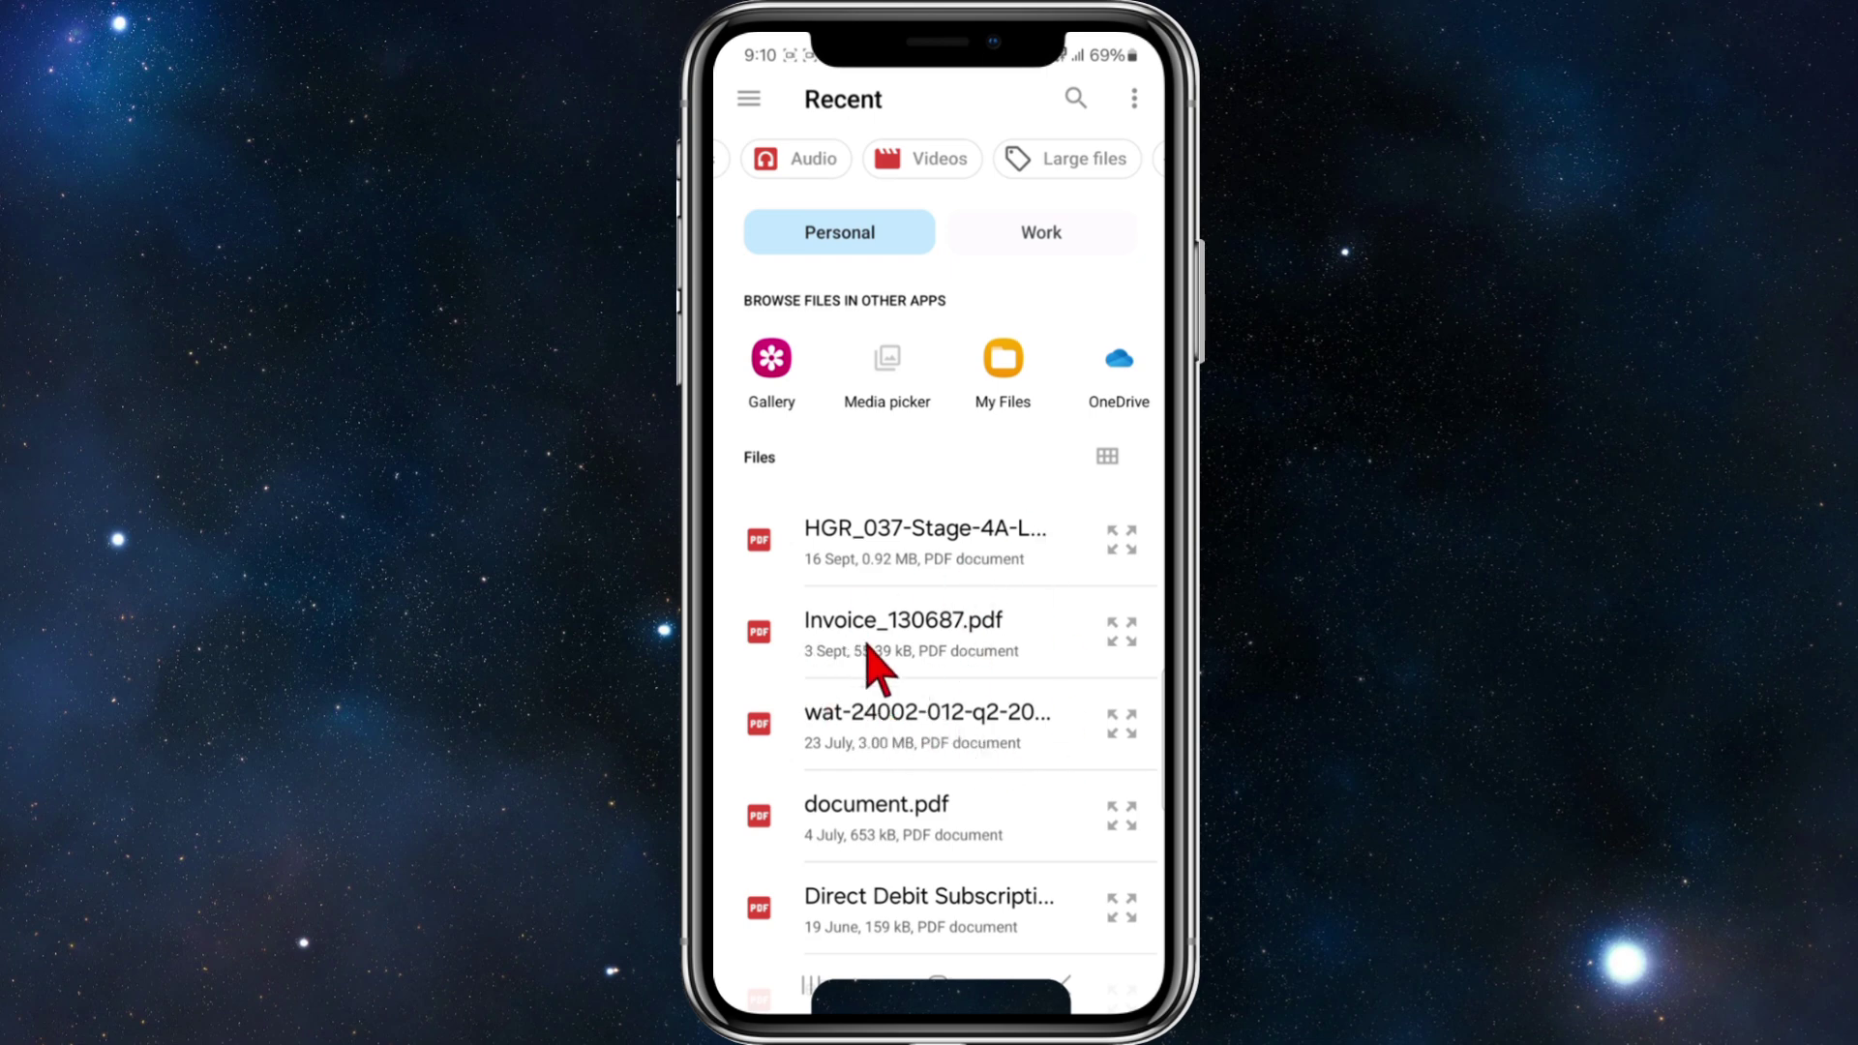
click(991, 734)
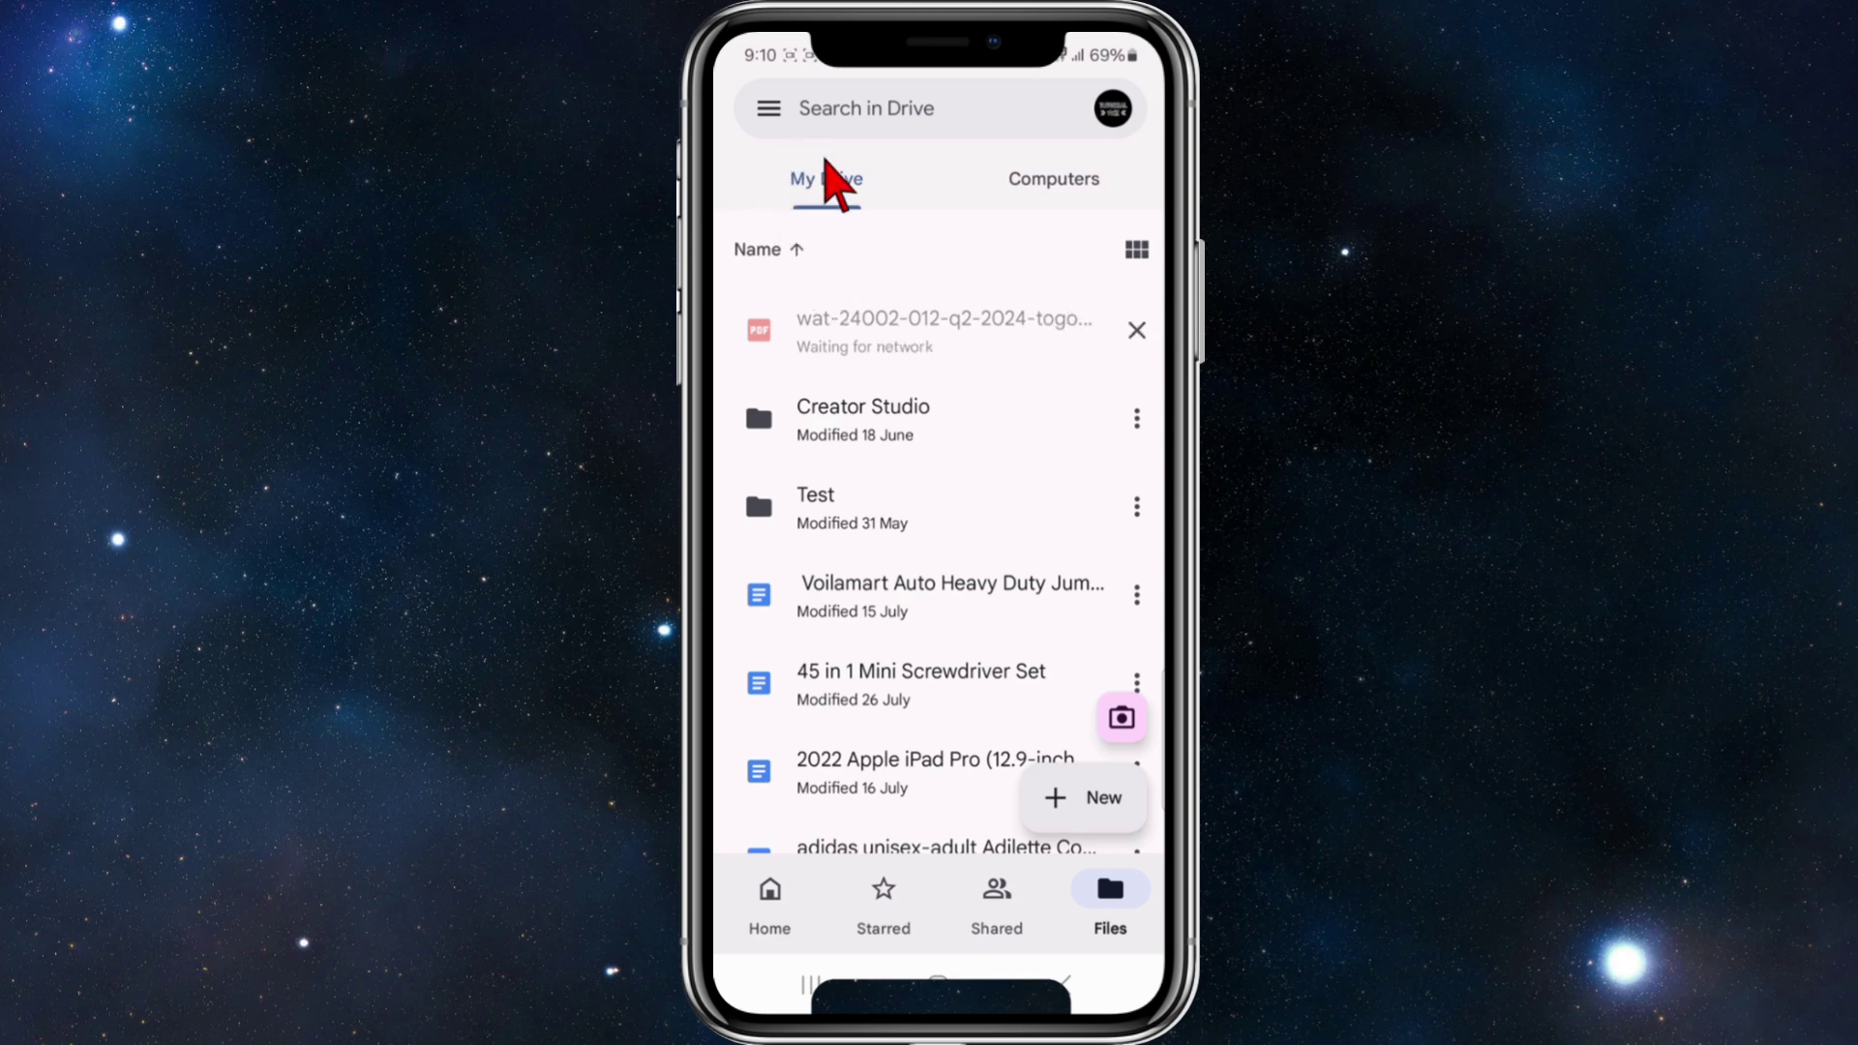
- In Drive settings, turn off 'Transfer files only over Wi-Fi', confirm, and return to My Drive
click(770, 107)
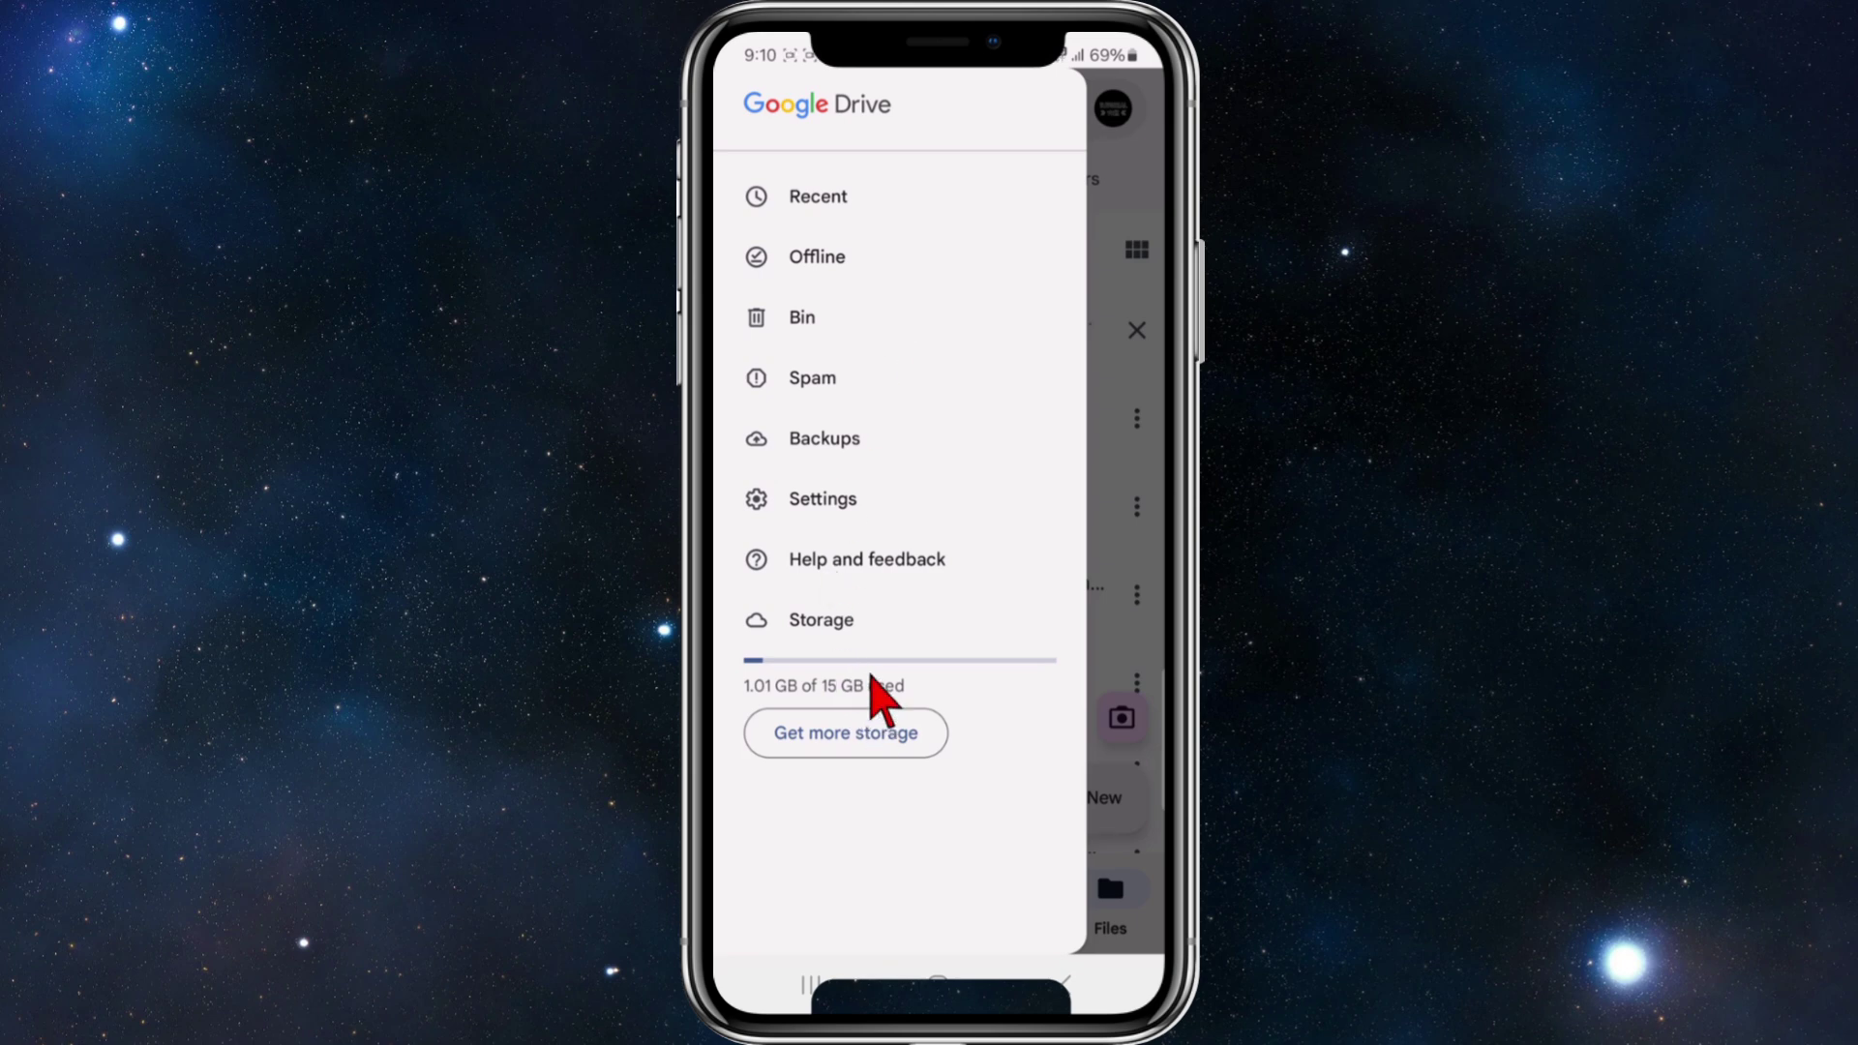
click(840, 504)
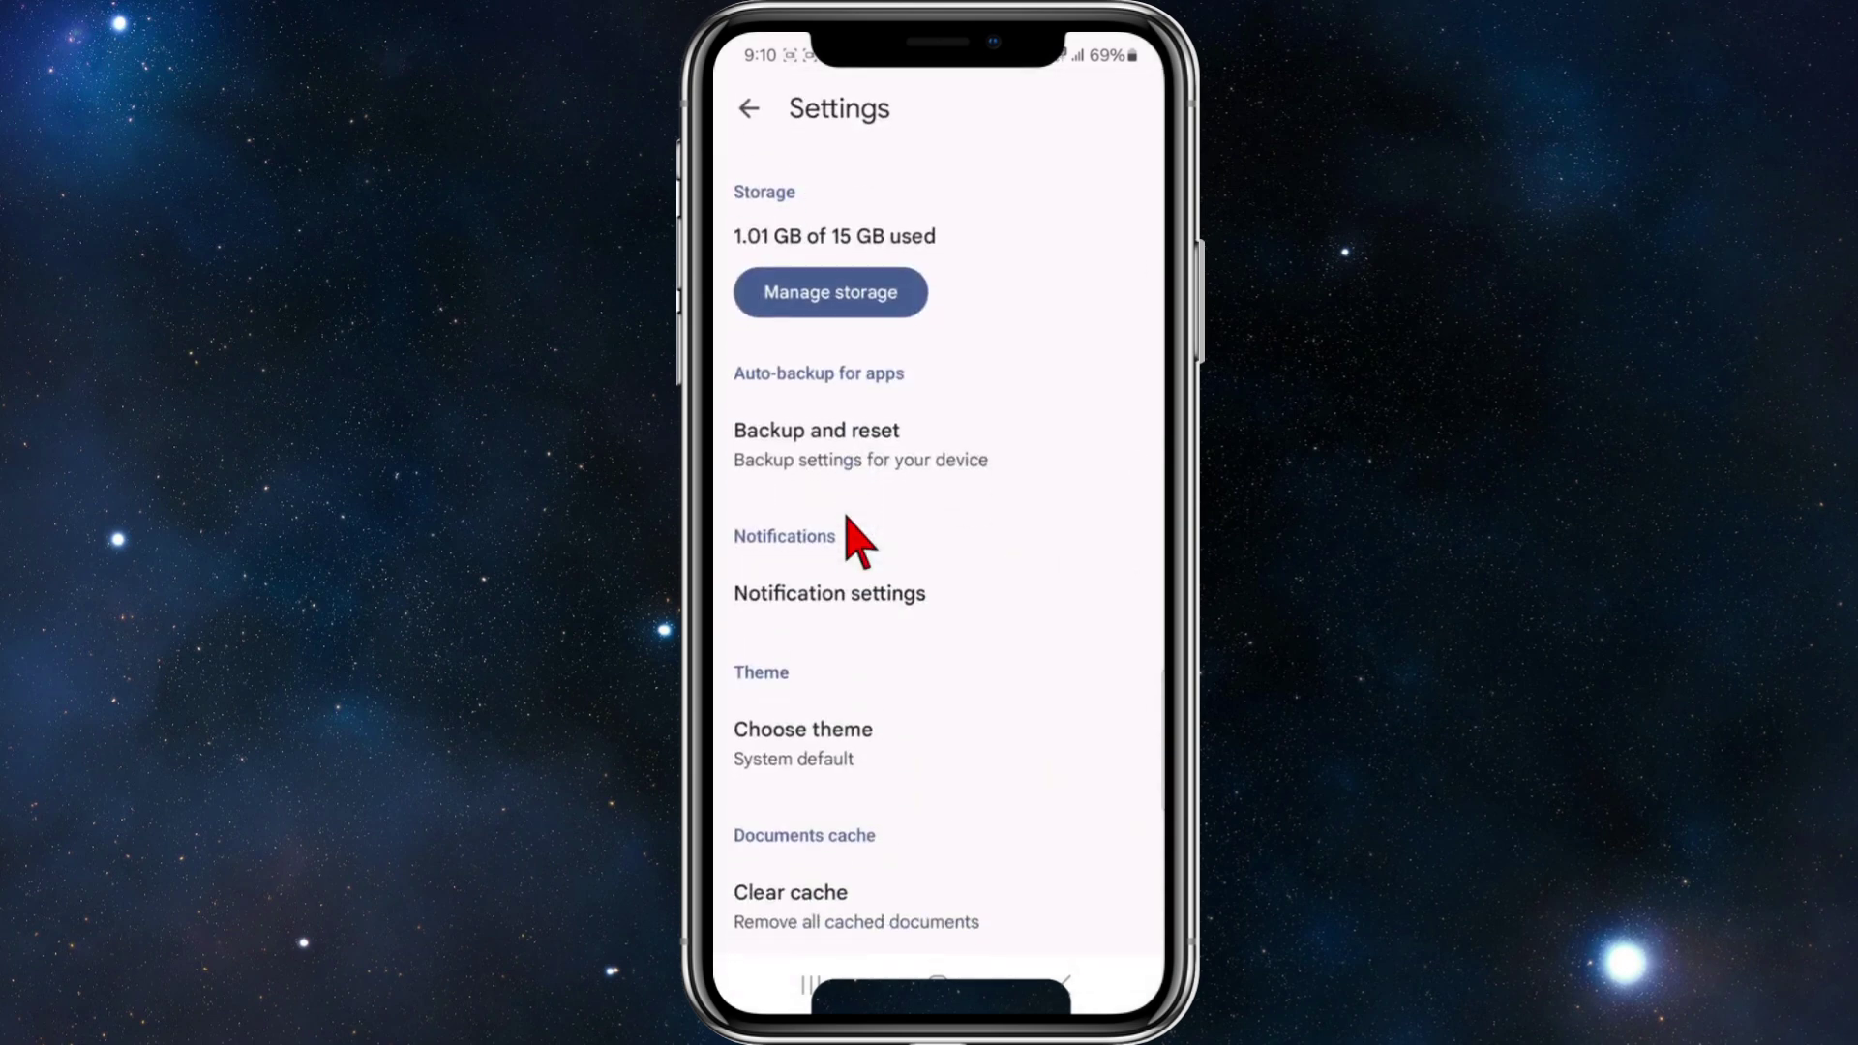
scroll(879, 667, down, 3)
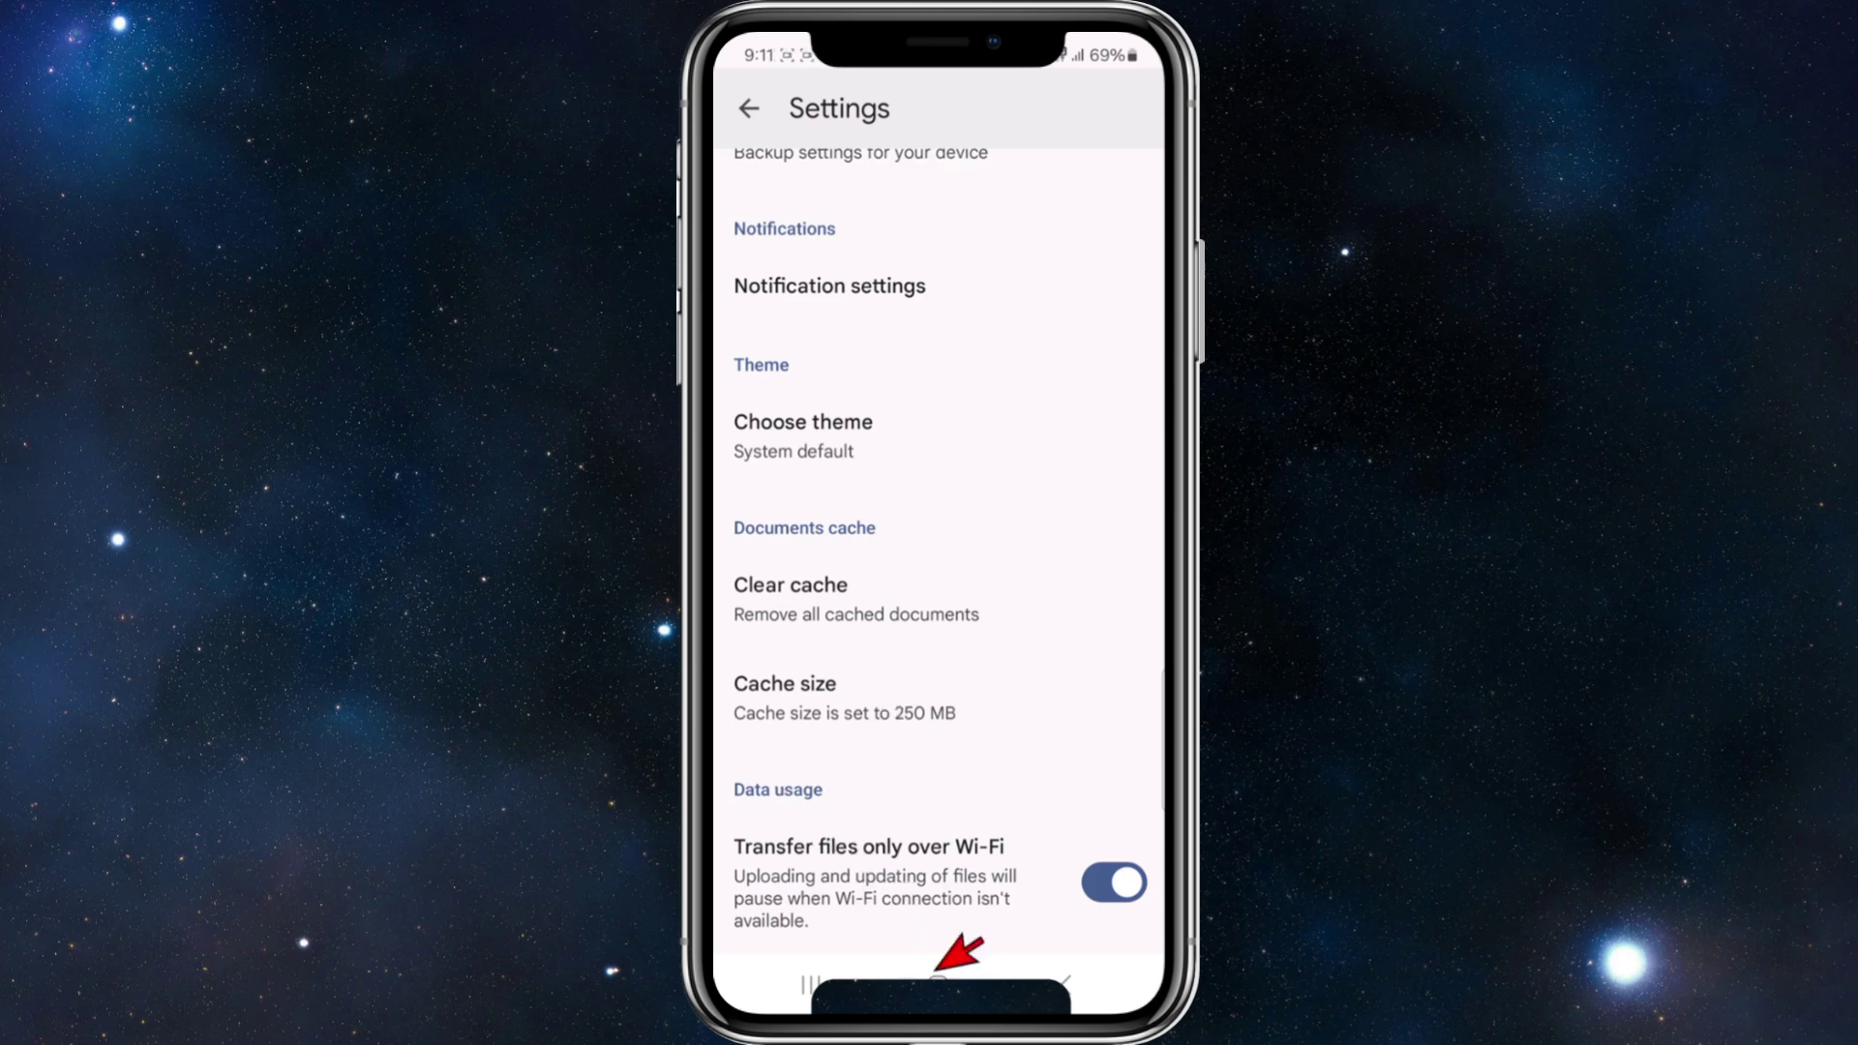
click(1083, 892)
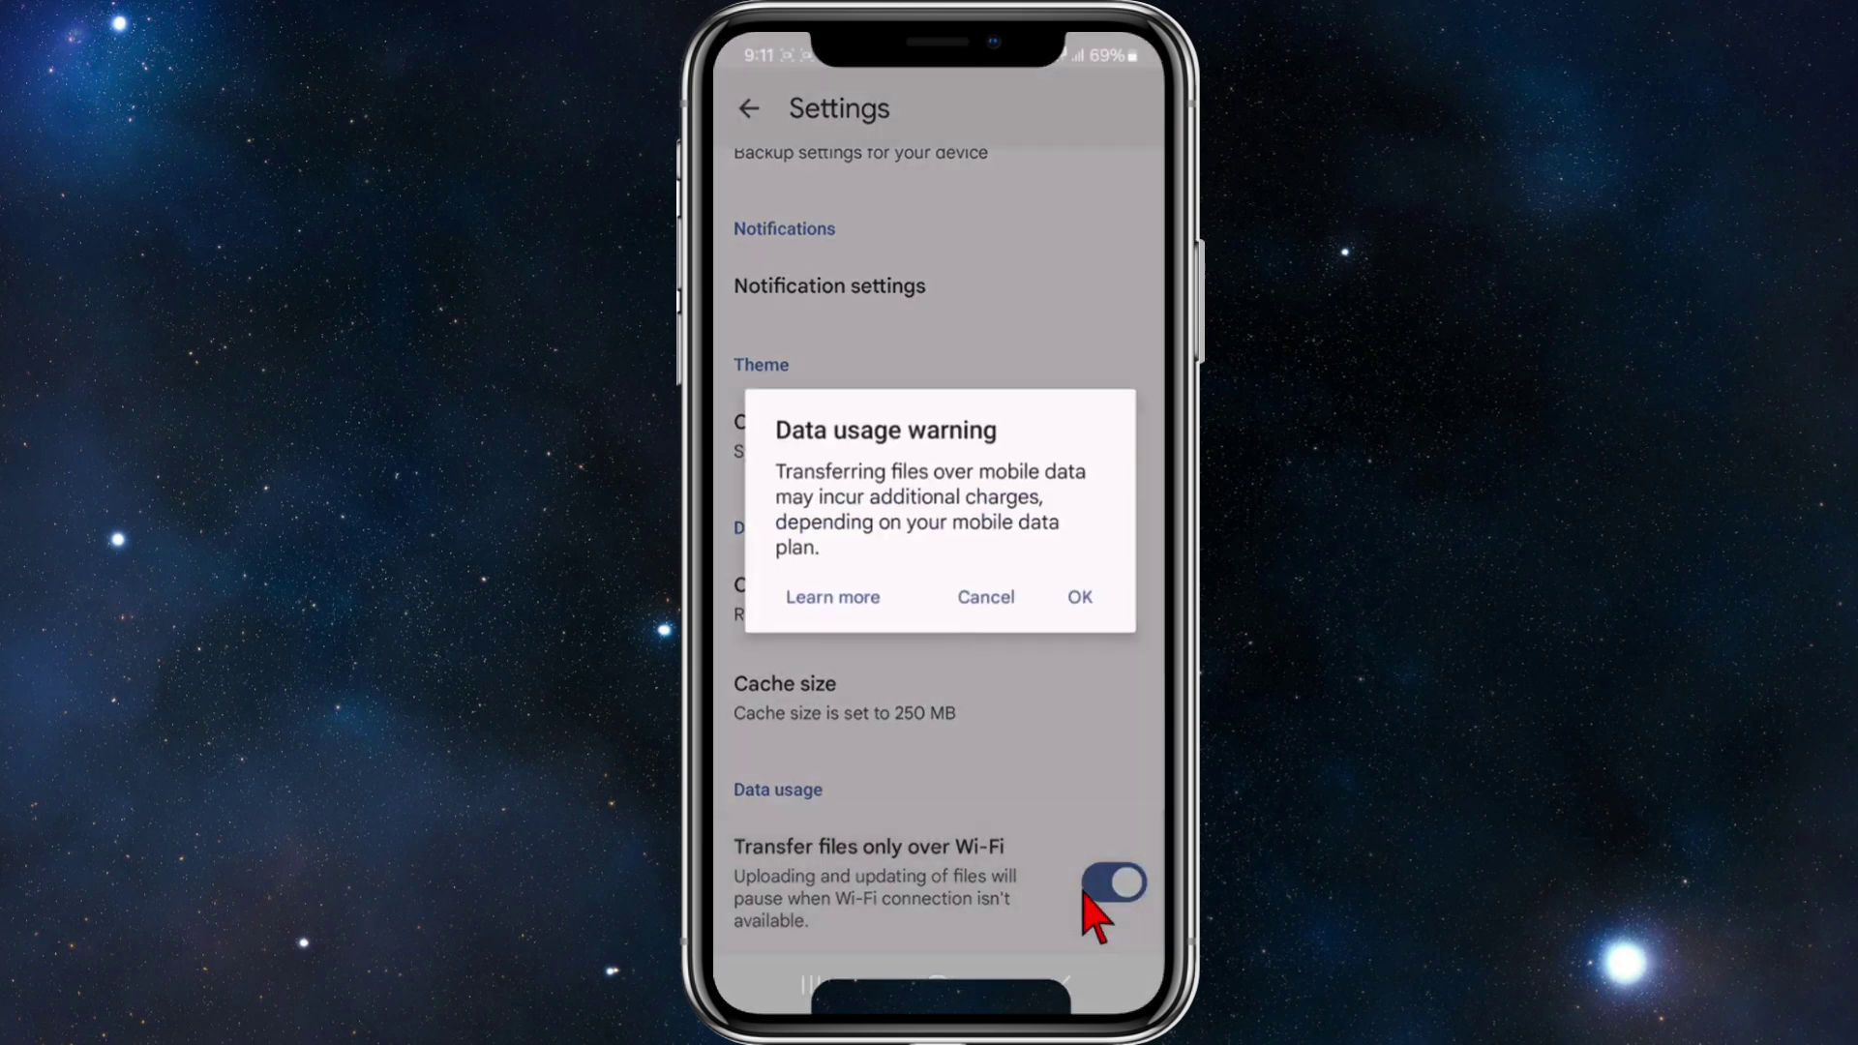
click(1089, 595)
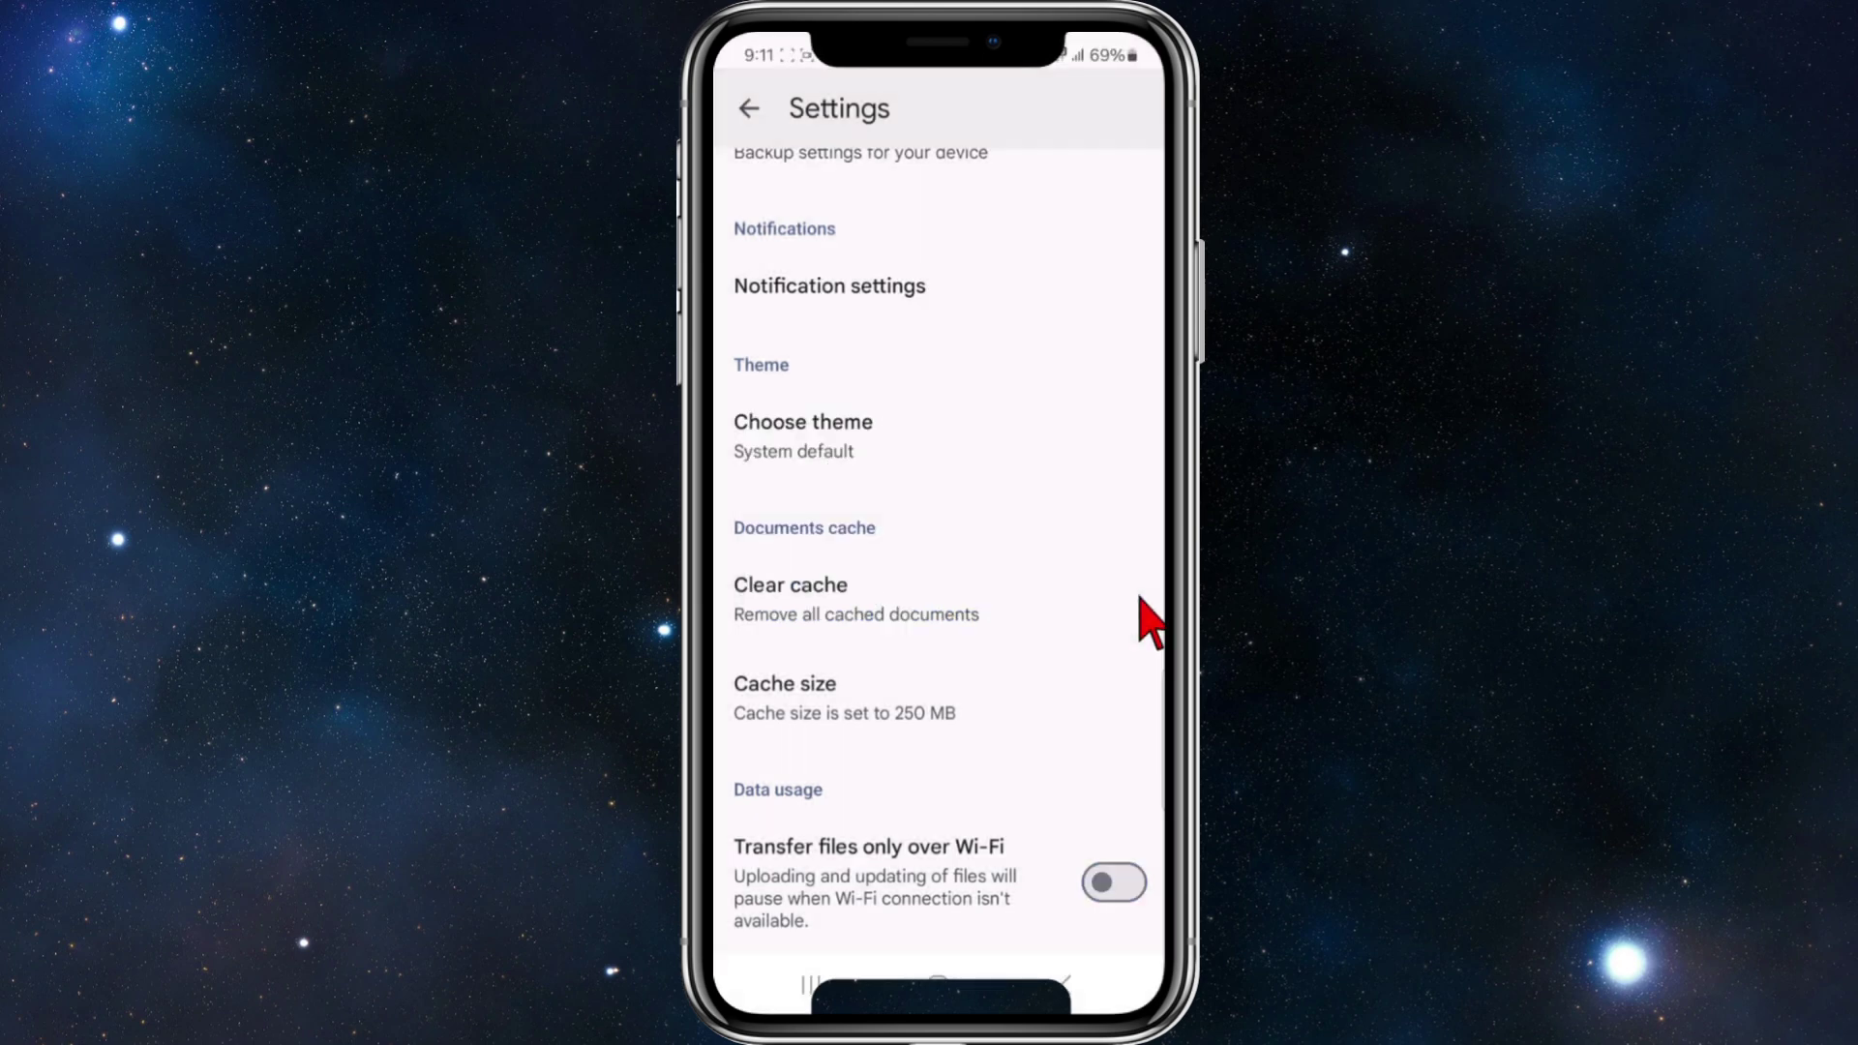
click(749, 108)
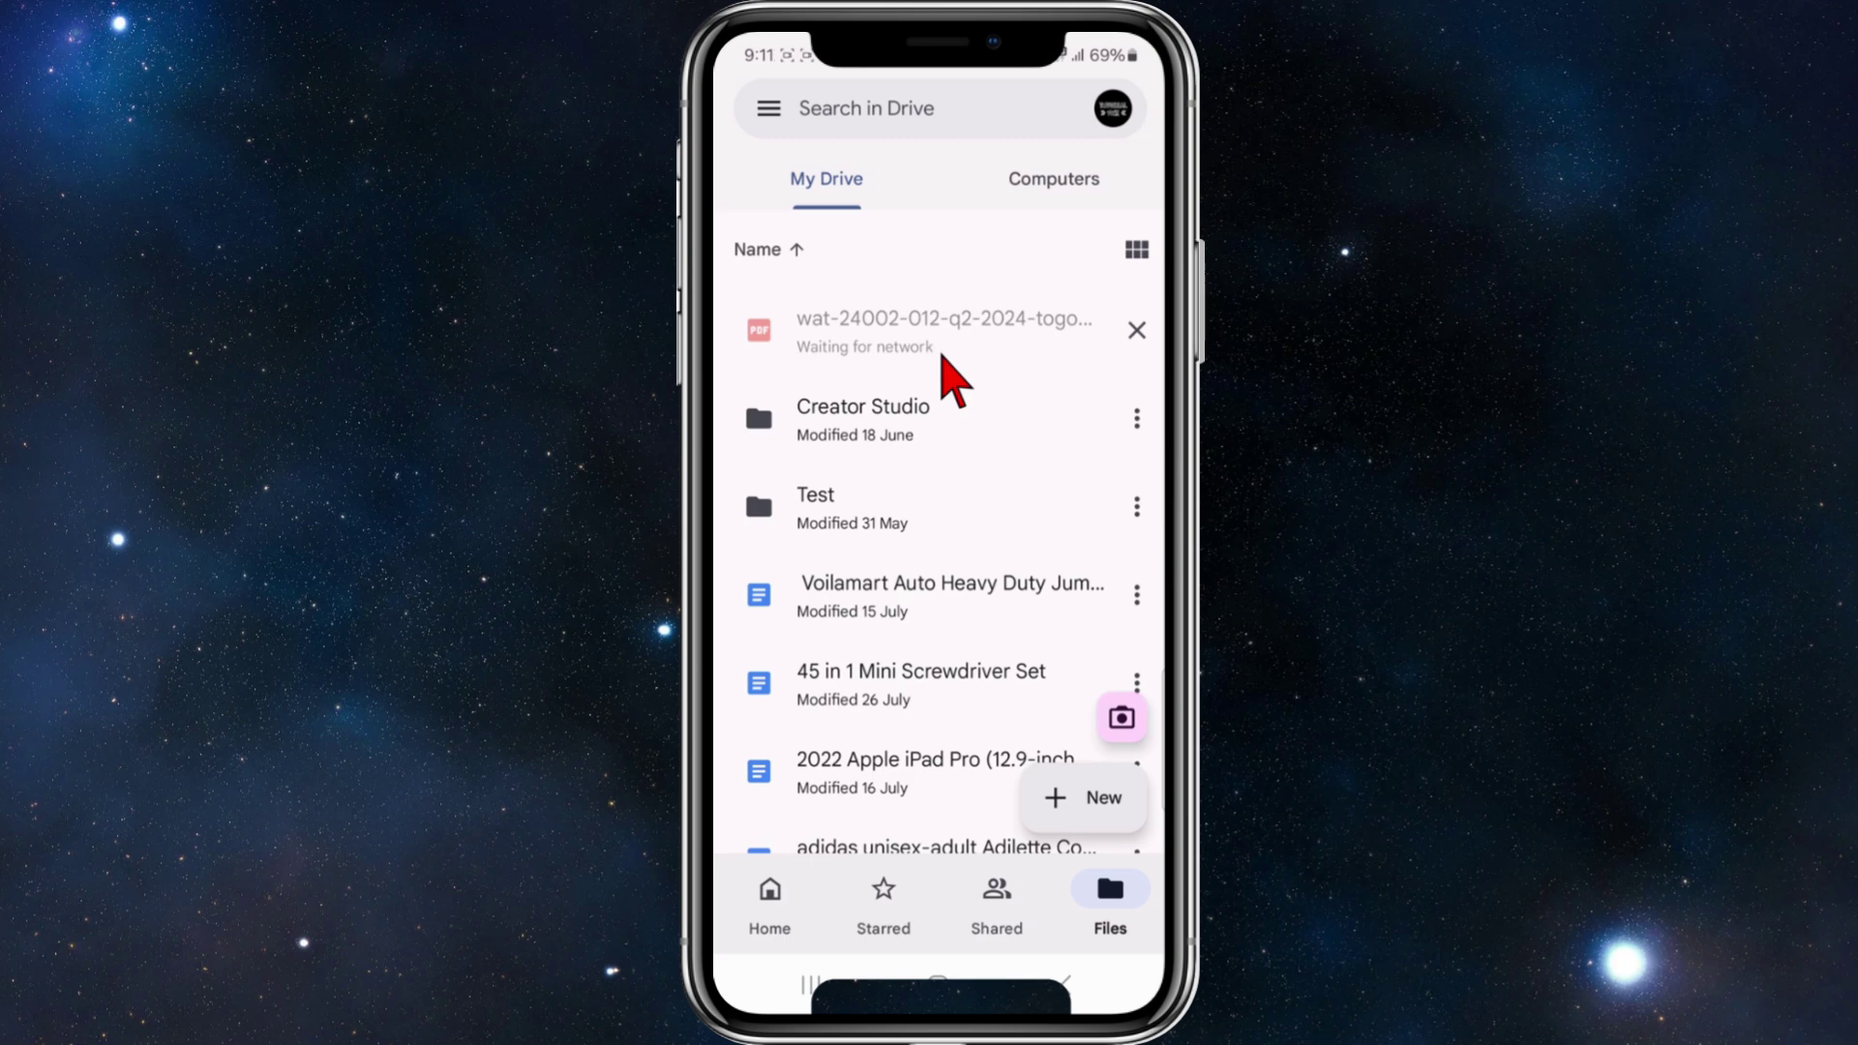
- Upload the wat-24002 menu PDF from Recent files into My Drive again
click(1082, 798)
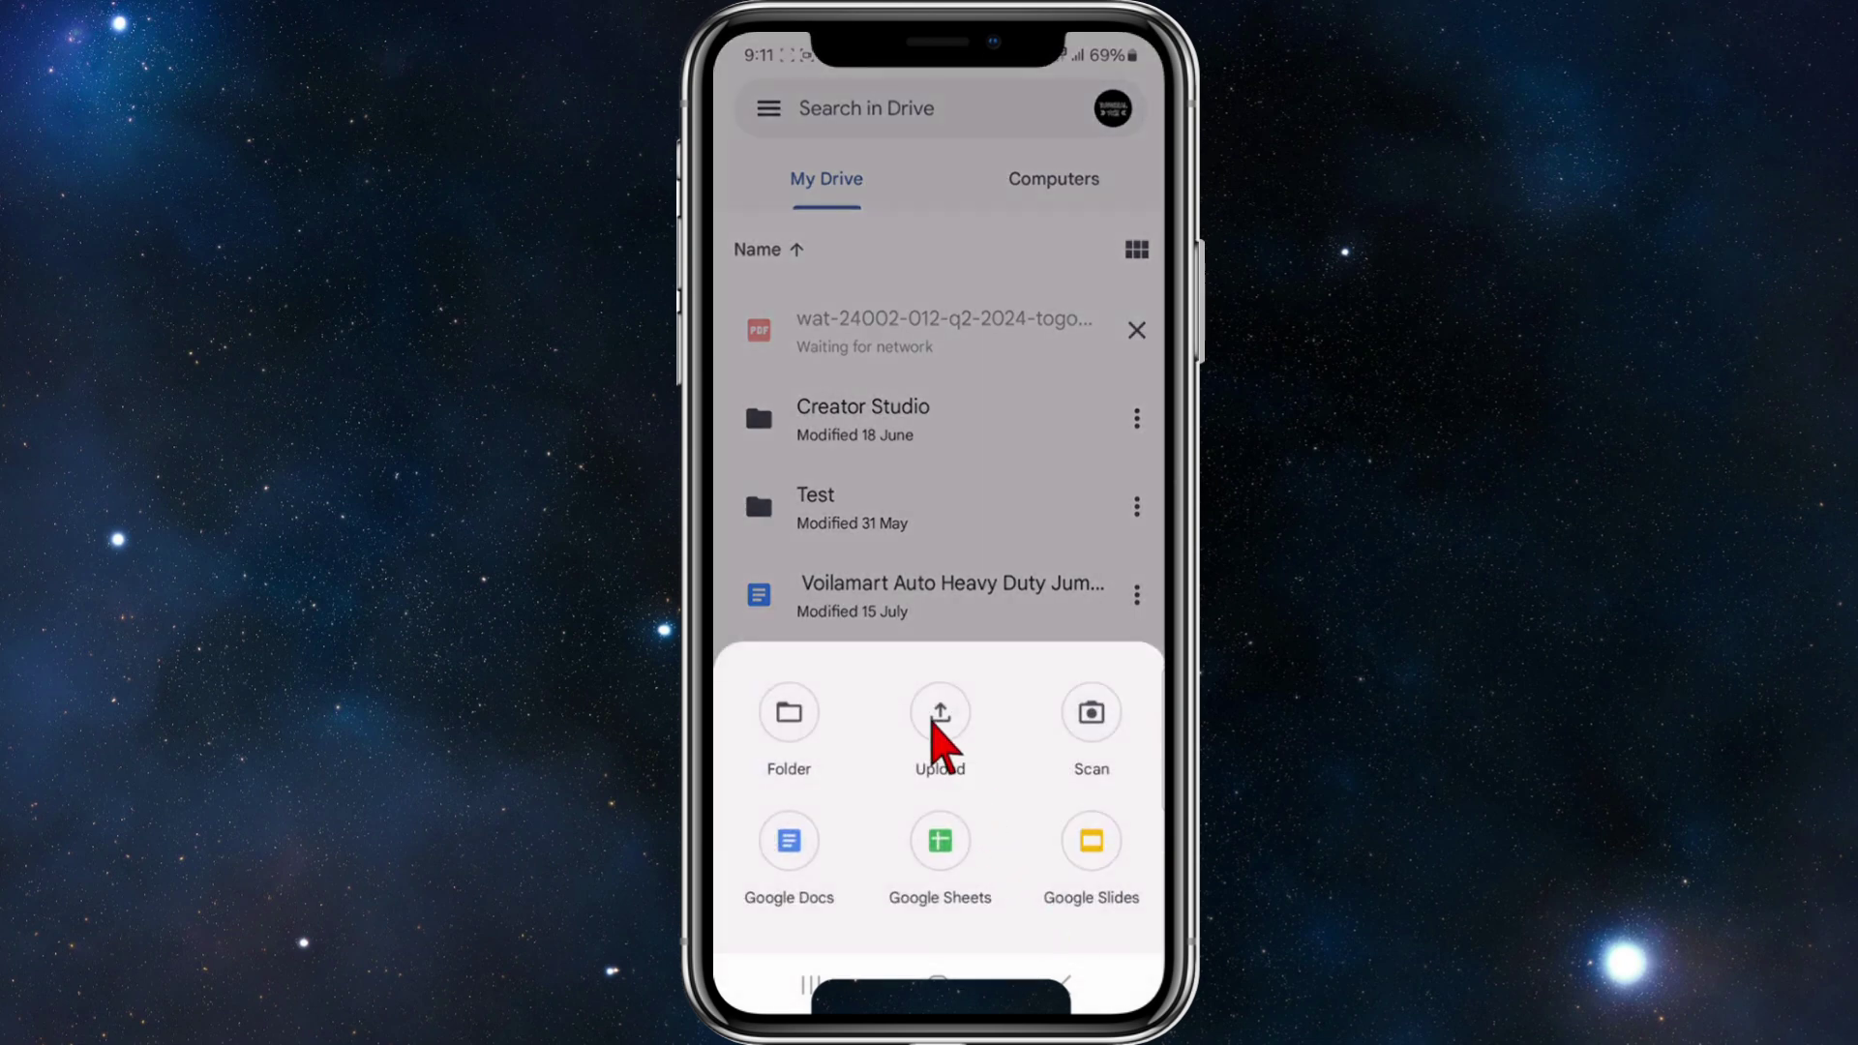
click(941, 718)
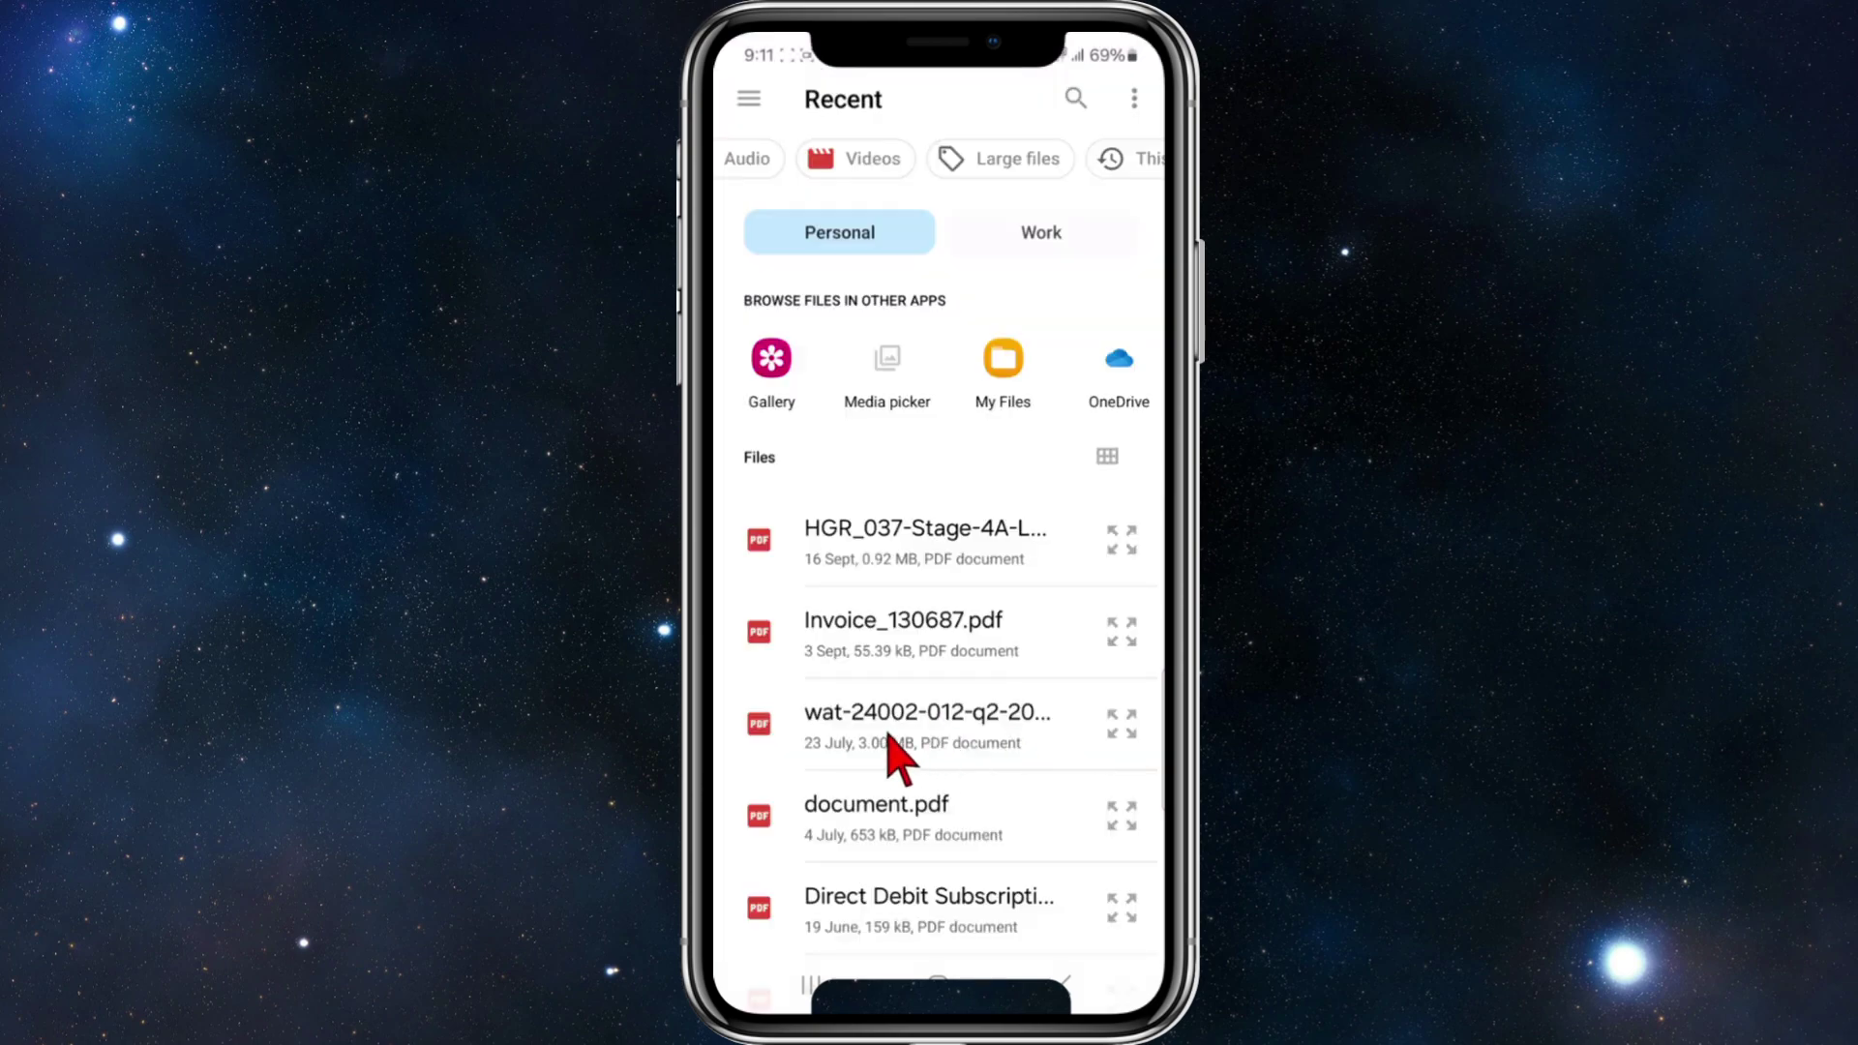
click(859, 766)
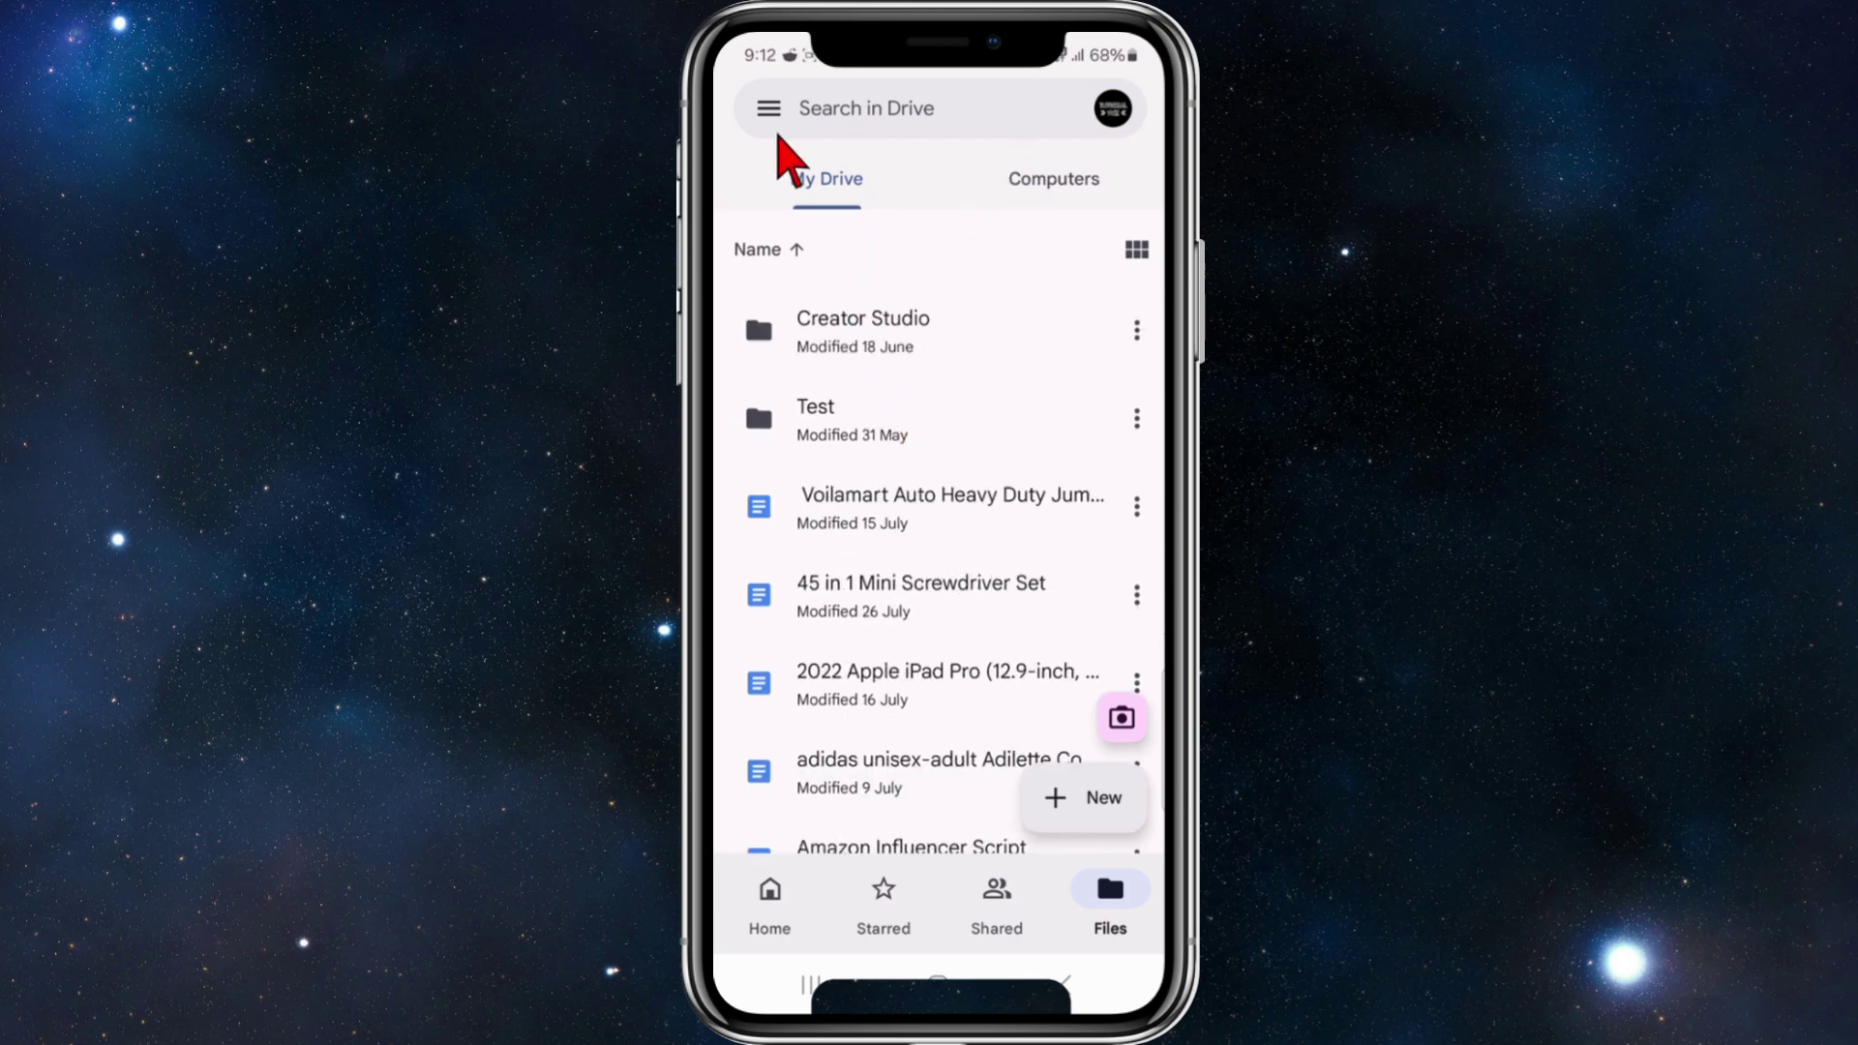
- Search Drive for 'wat' and view the first menu PDF result
click(856, 133)
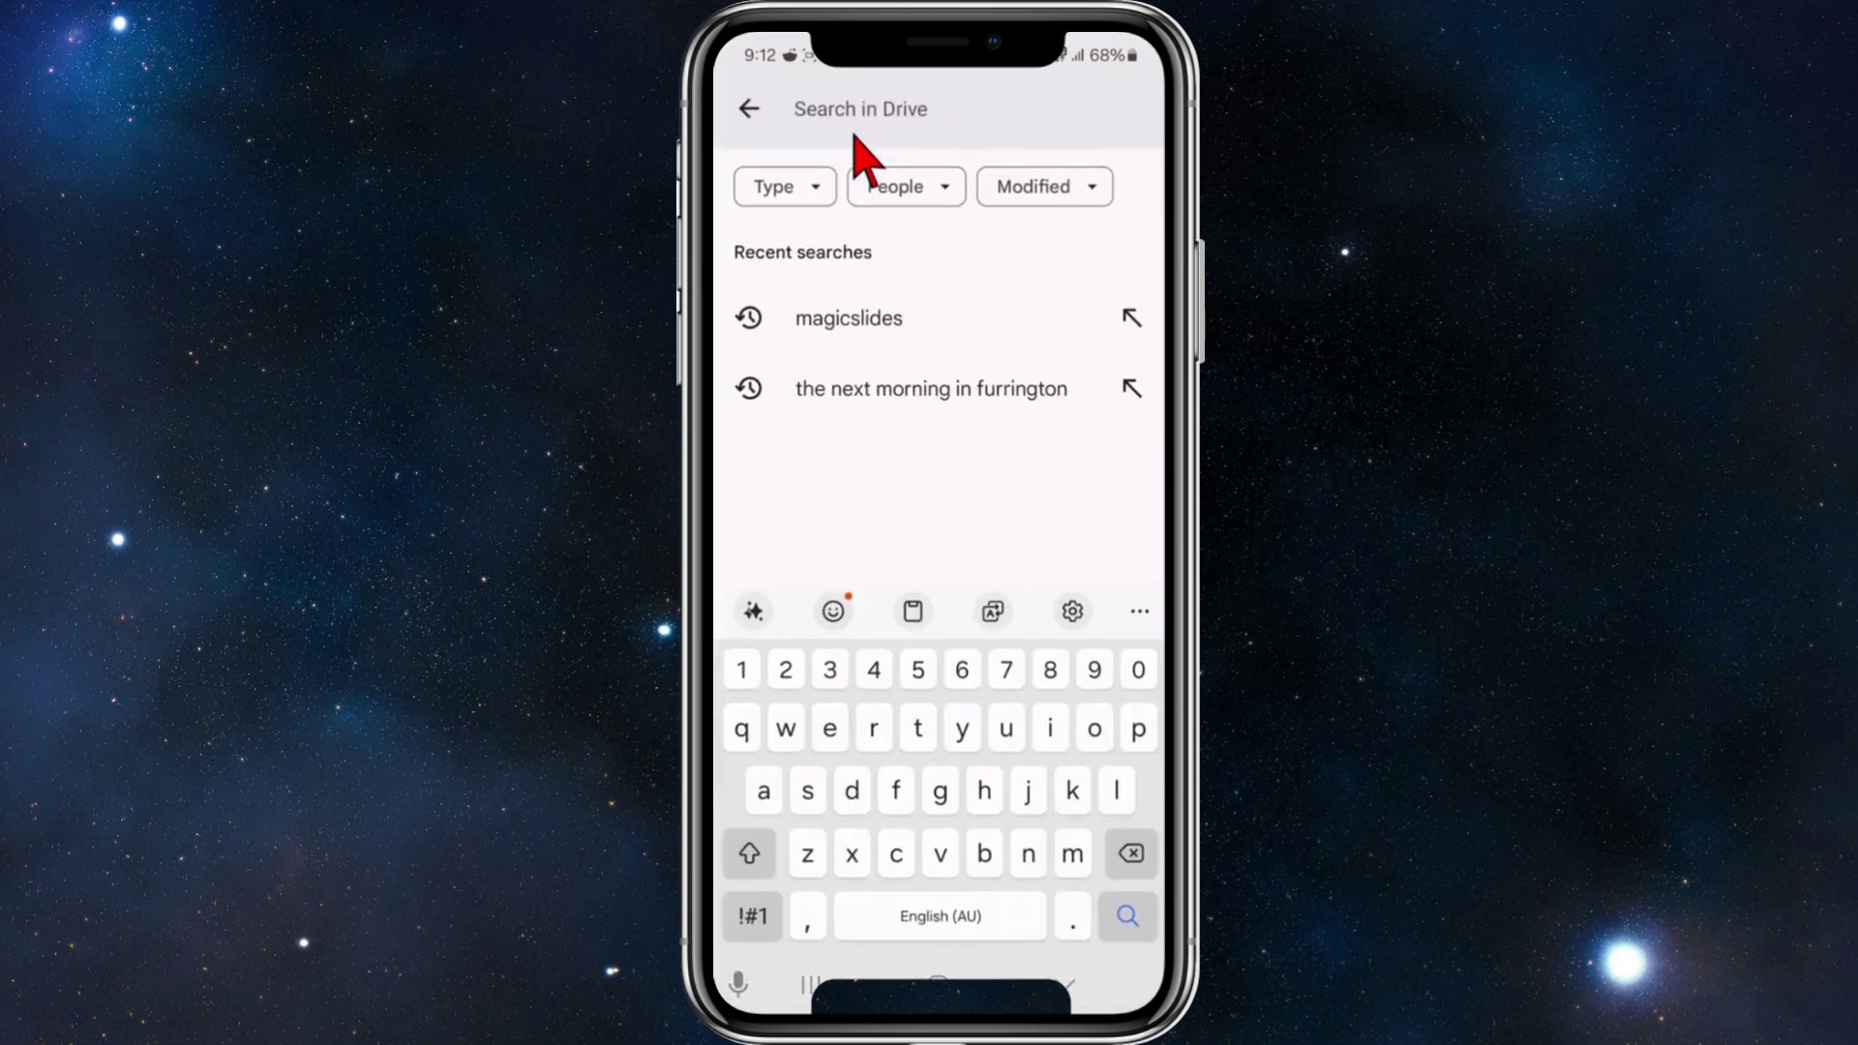
text(wat)
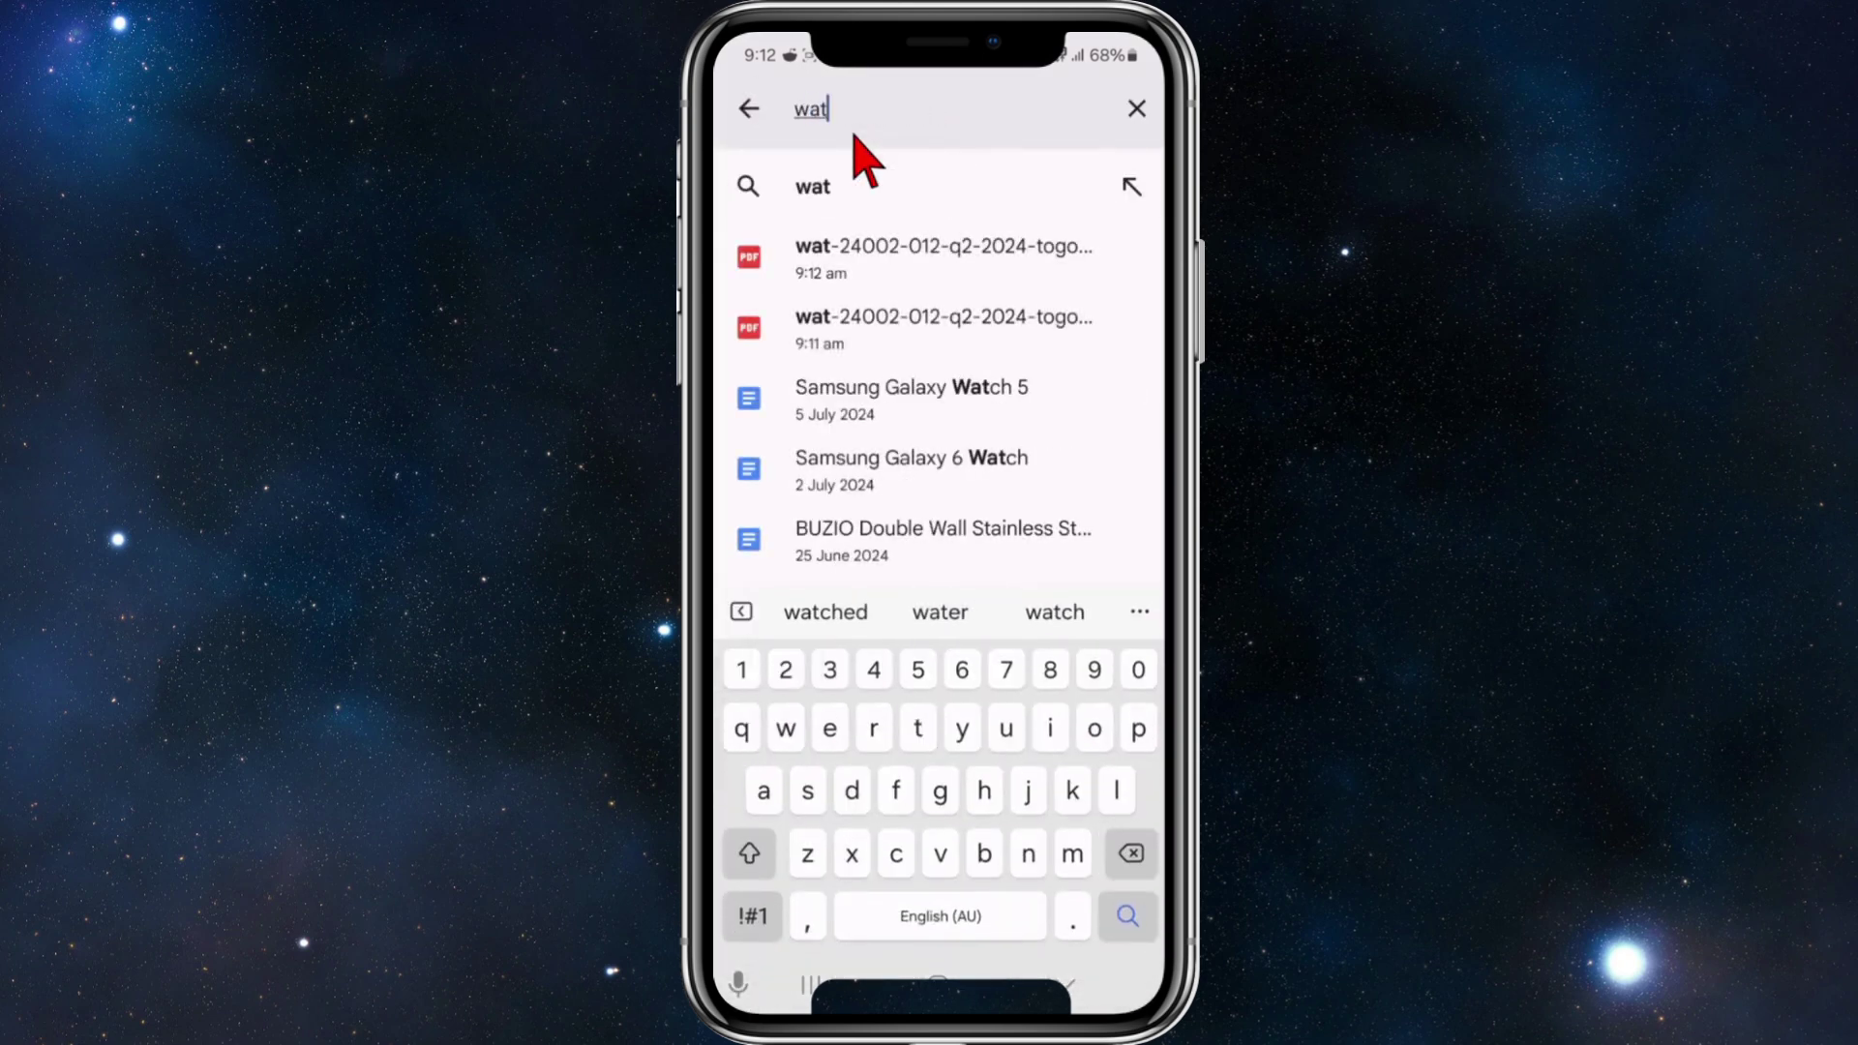
click(814, 270)
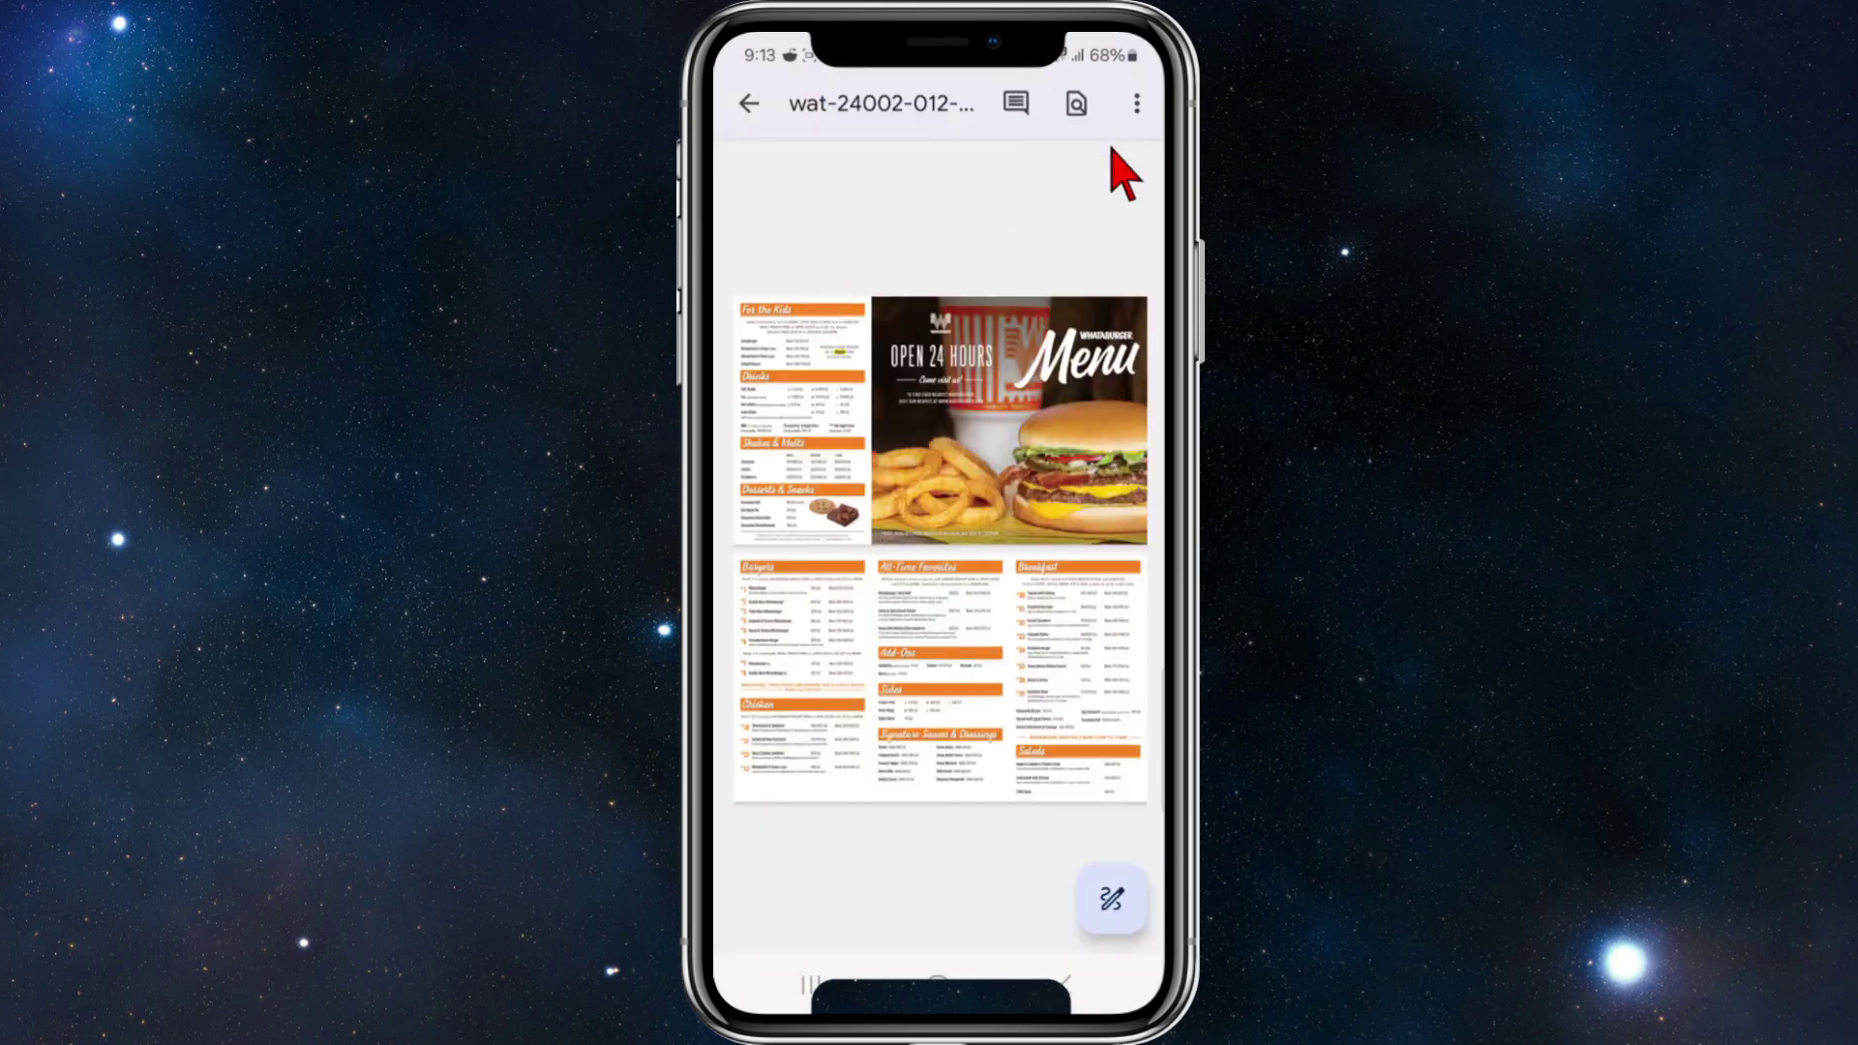
- Copy the menu PDF's shareable Drive link and return to the home screen
click(1136, 105)
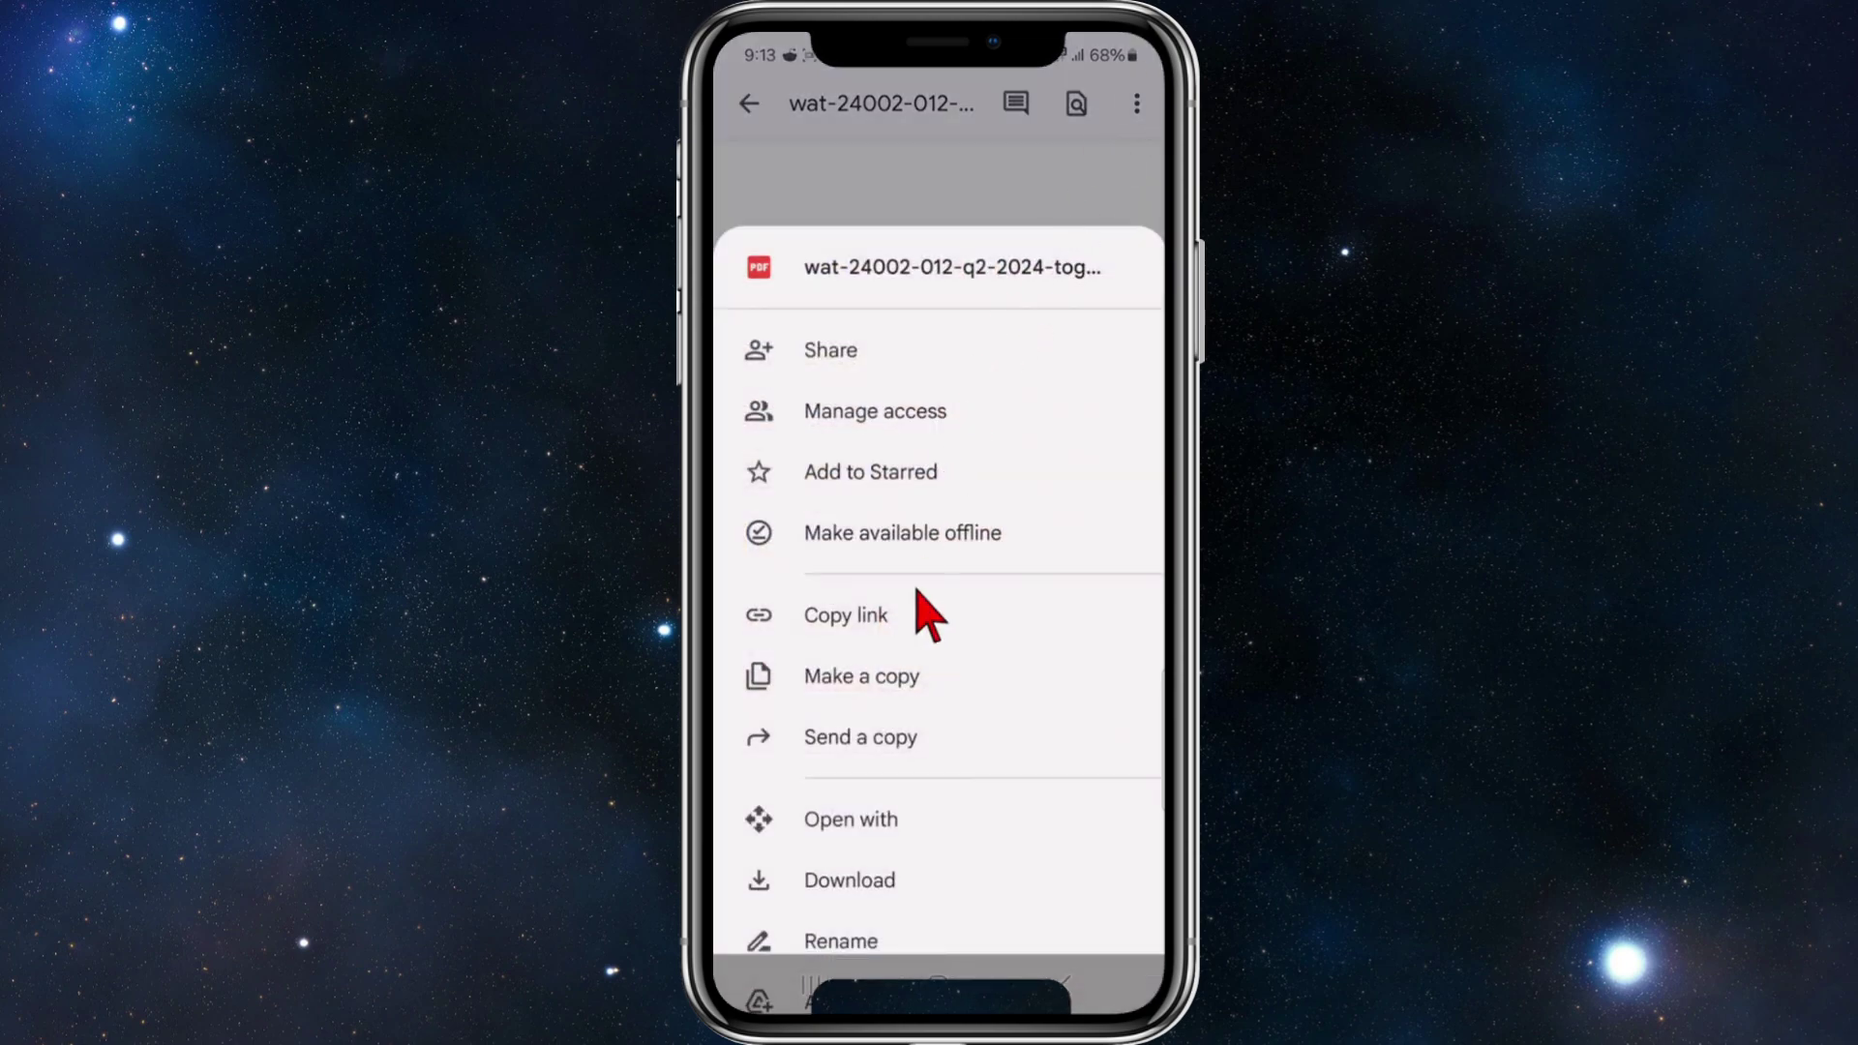
click(858, 615)
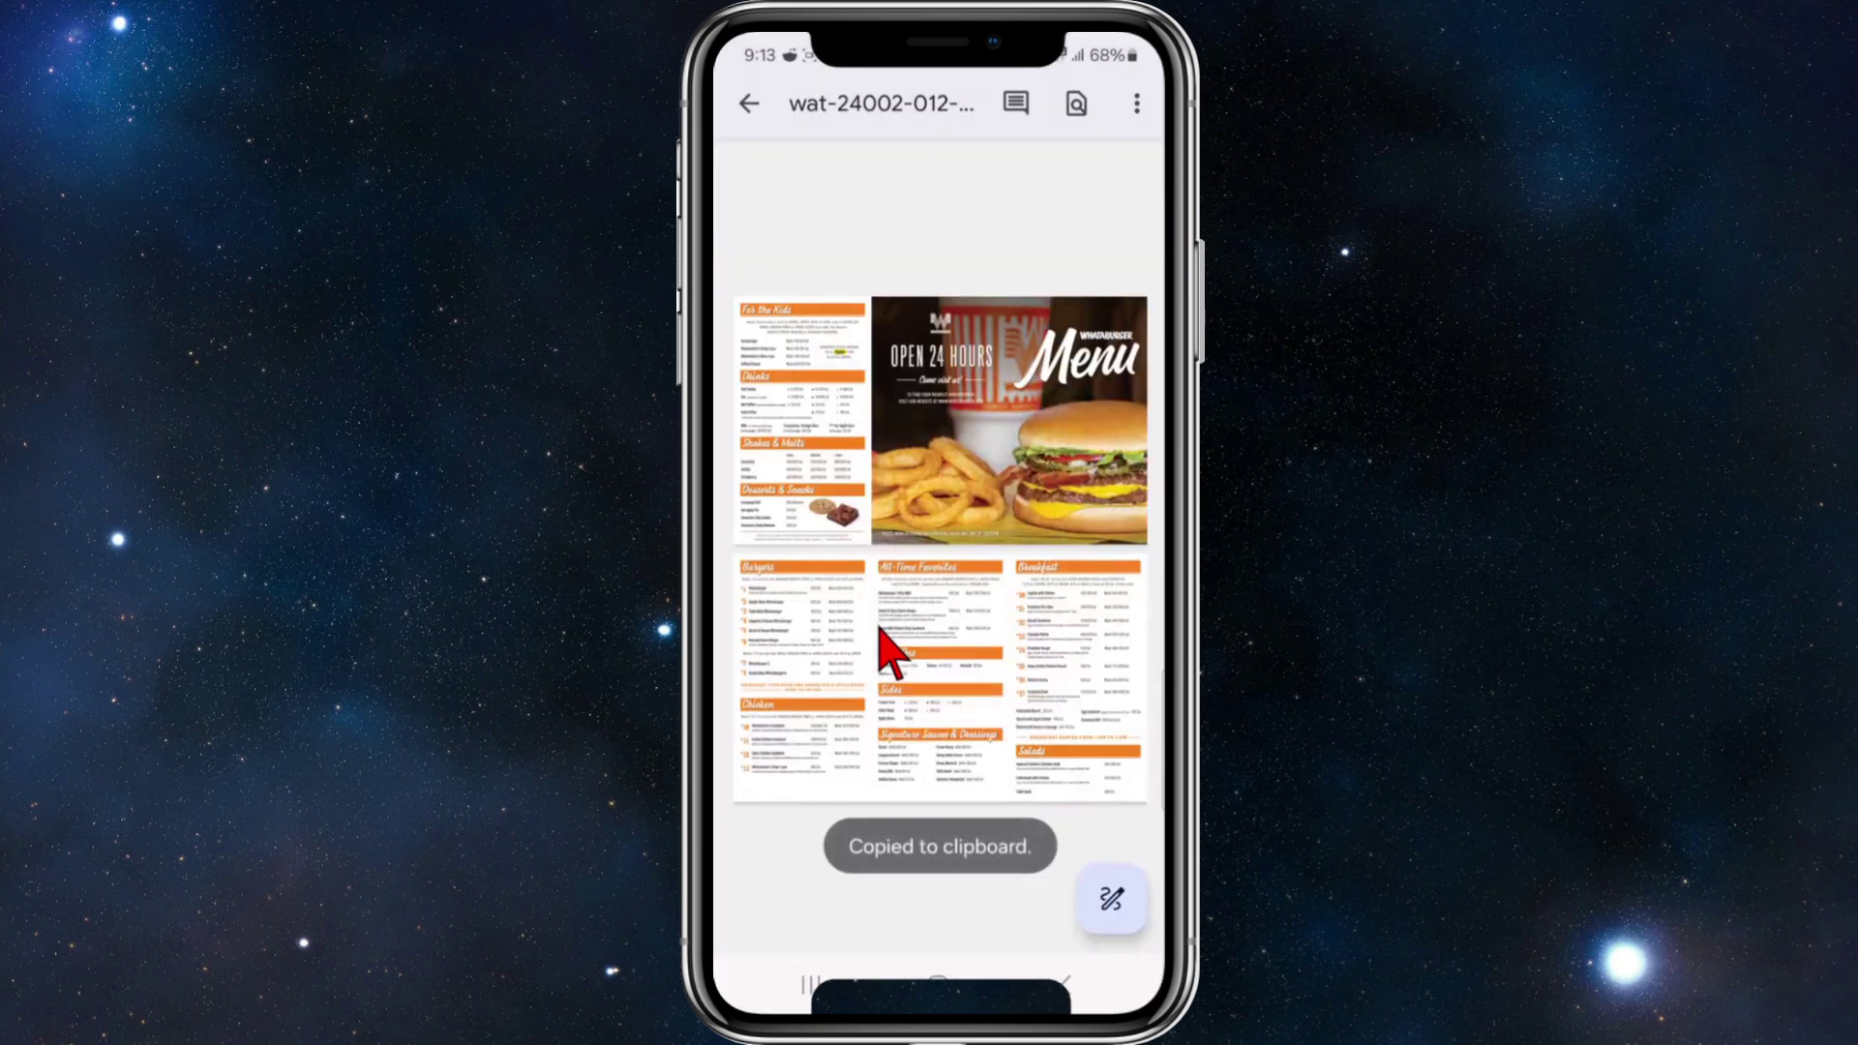
key(Home)
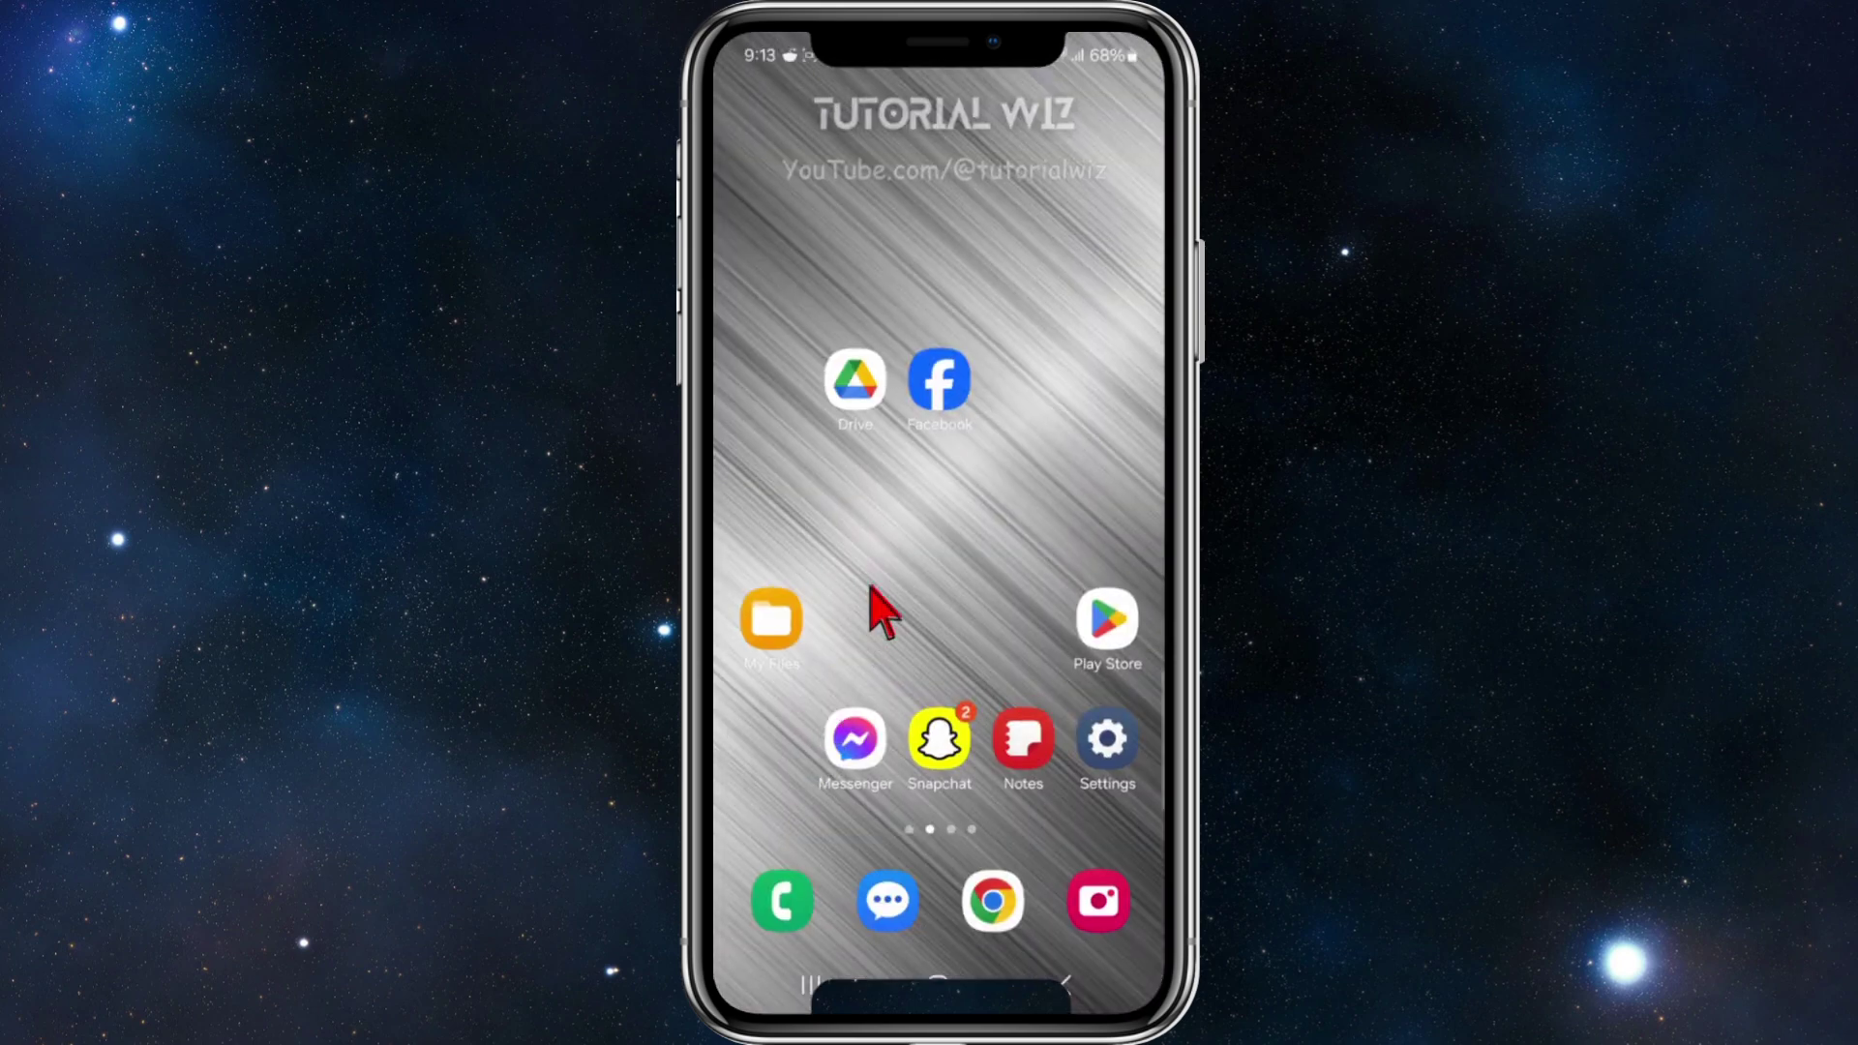
- Start a new TutorialWiz post from the Facebook home feed and paste the Drive link
click(939, 381)
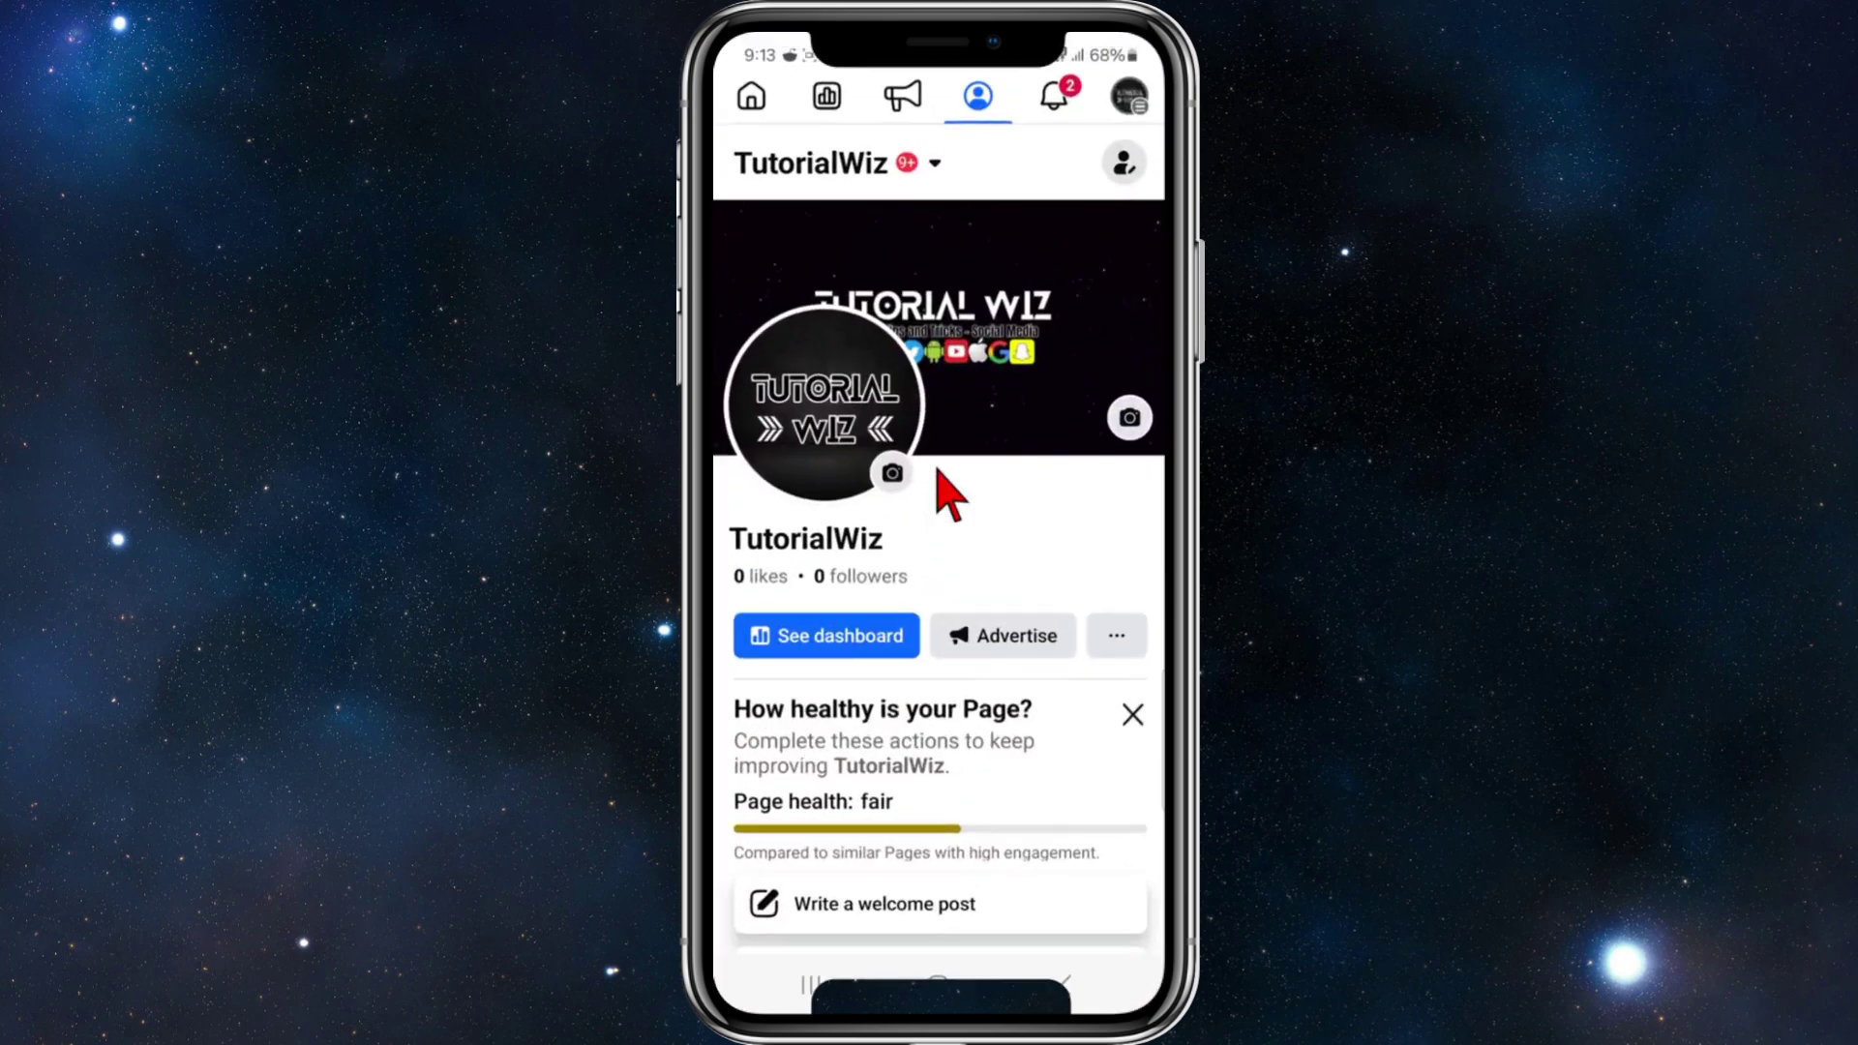
right_click(937, 494)
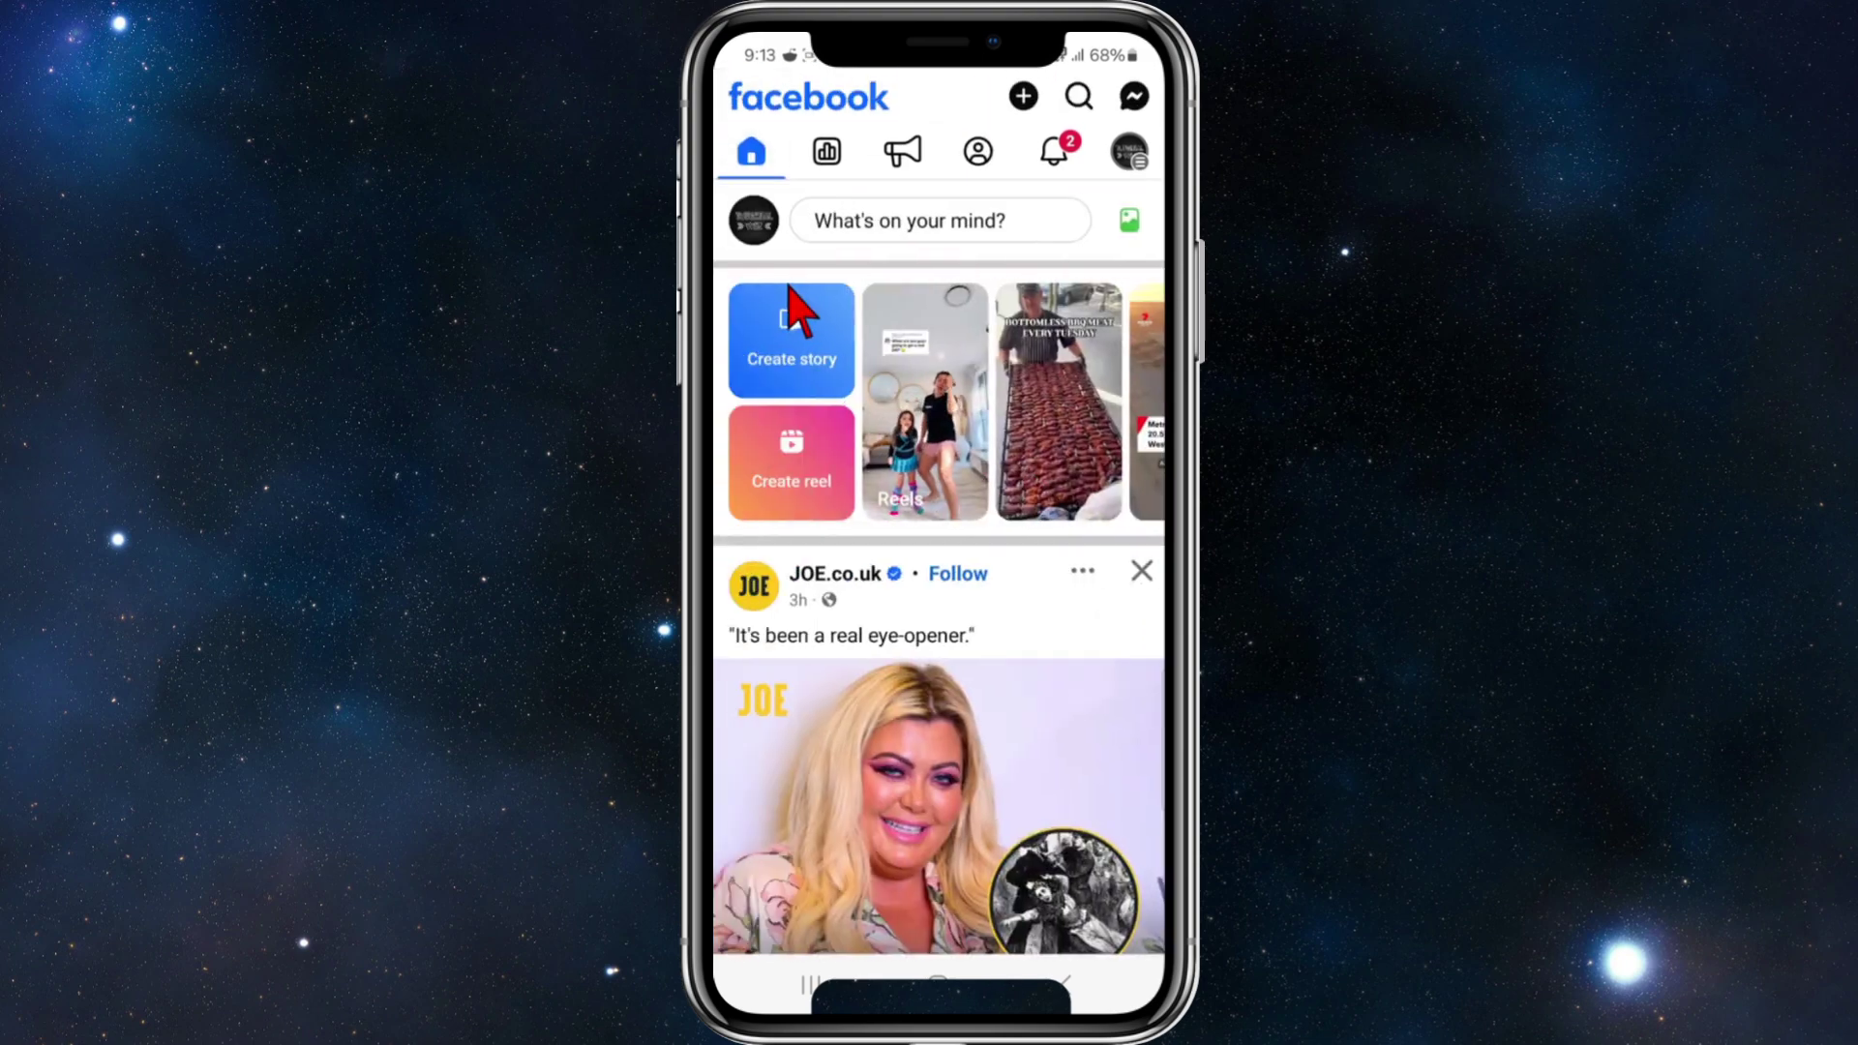
click(840, 236)
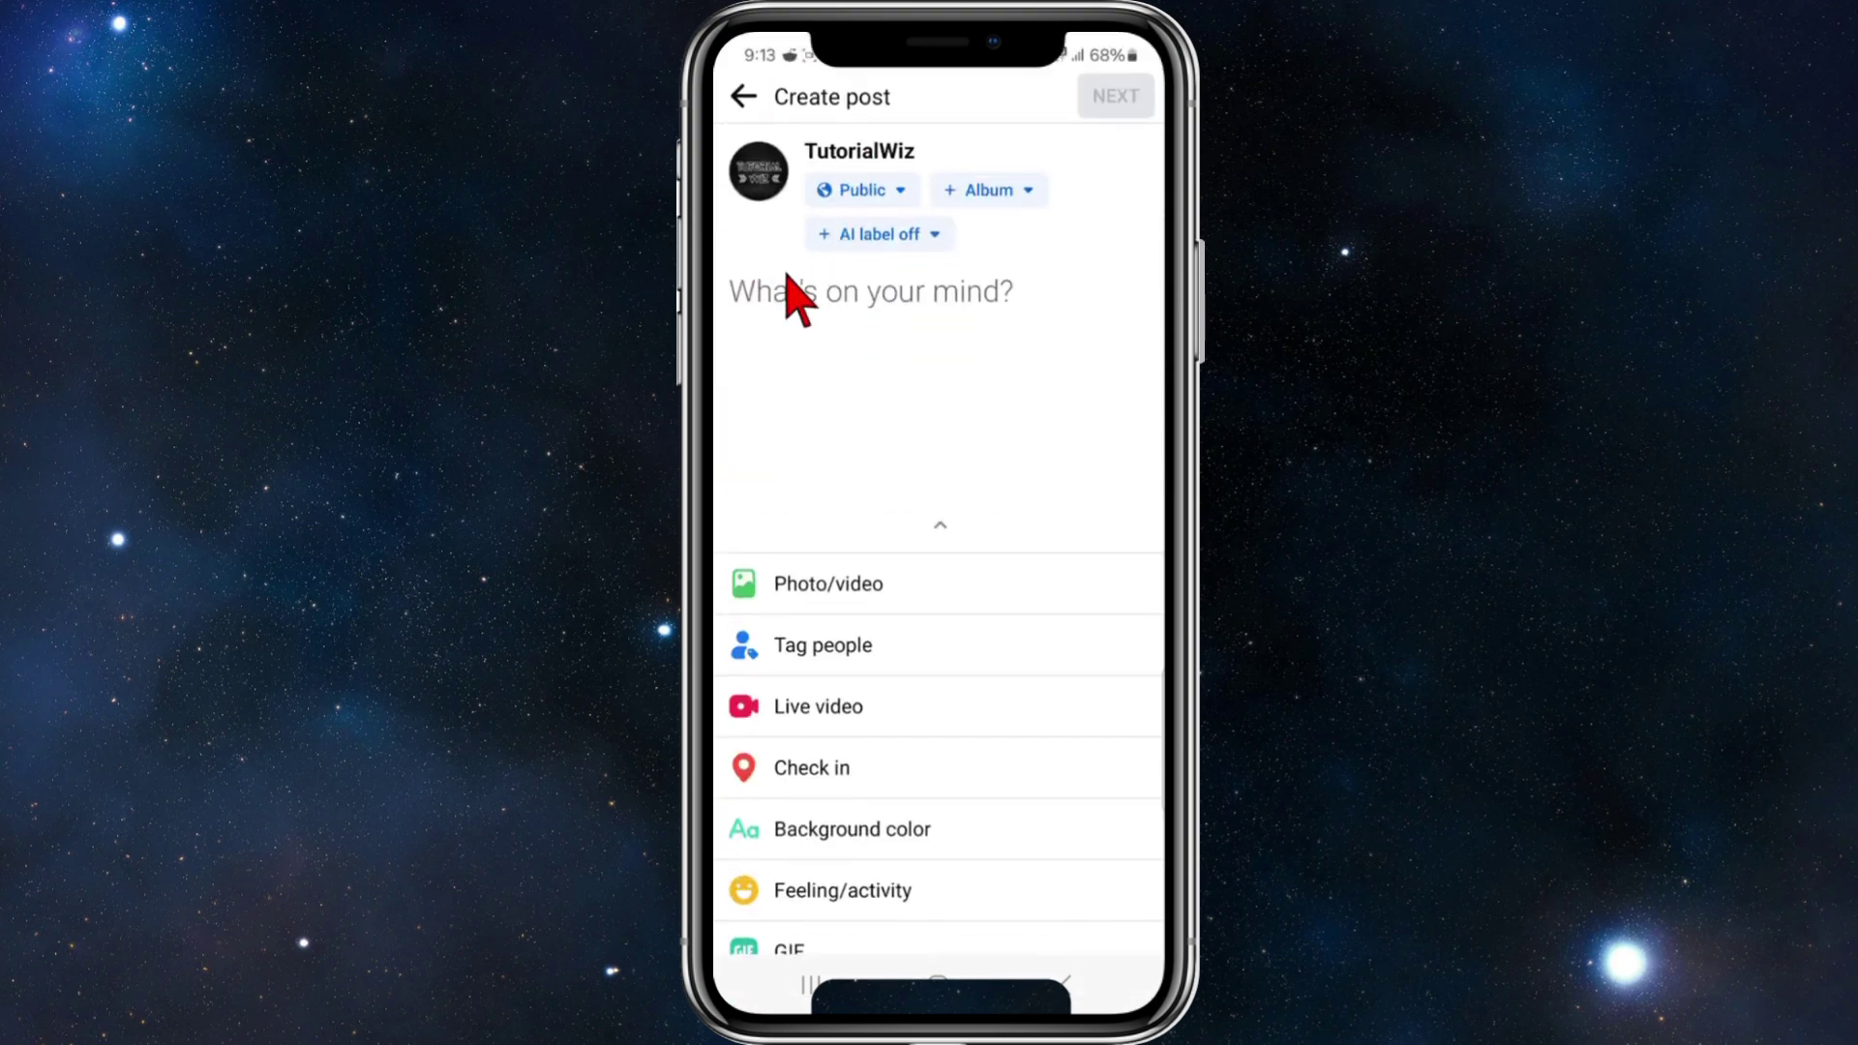
click(836, 342)
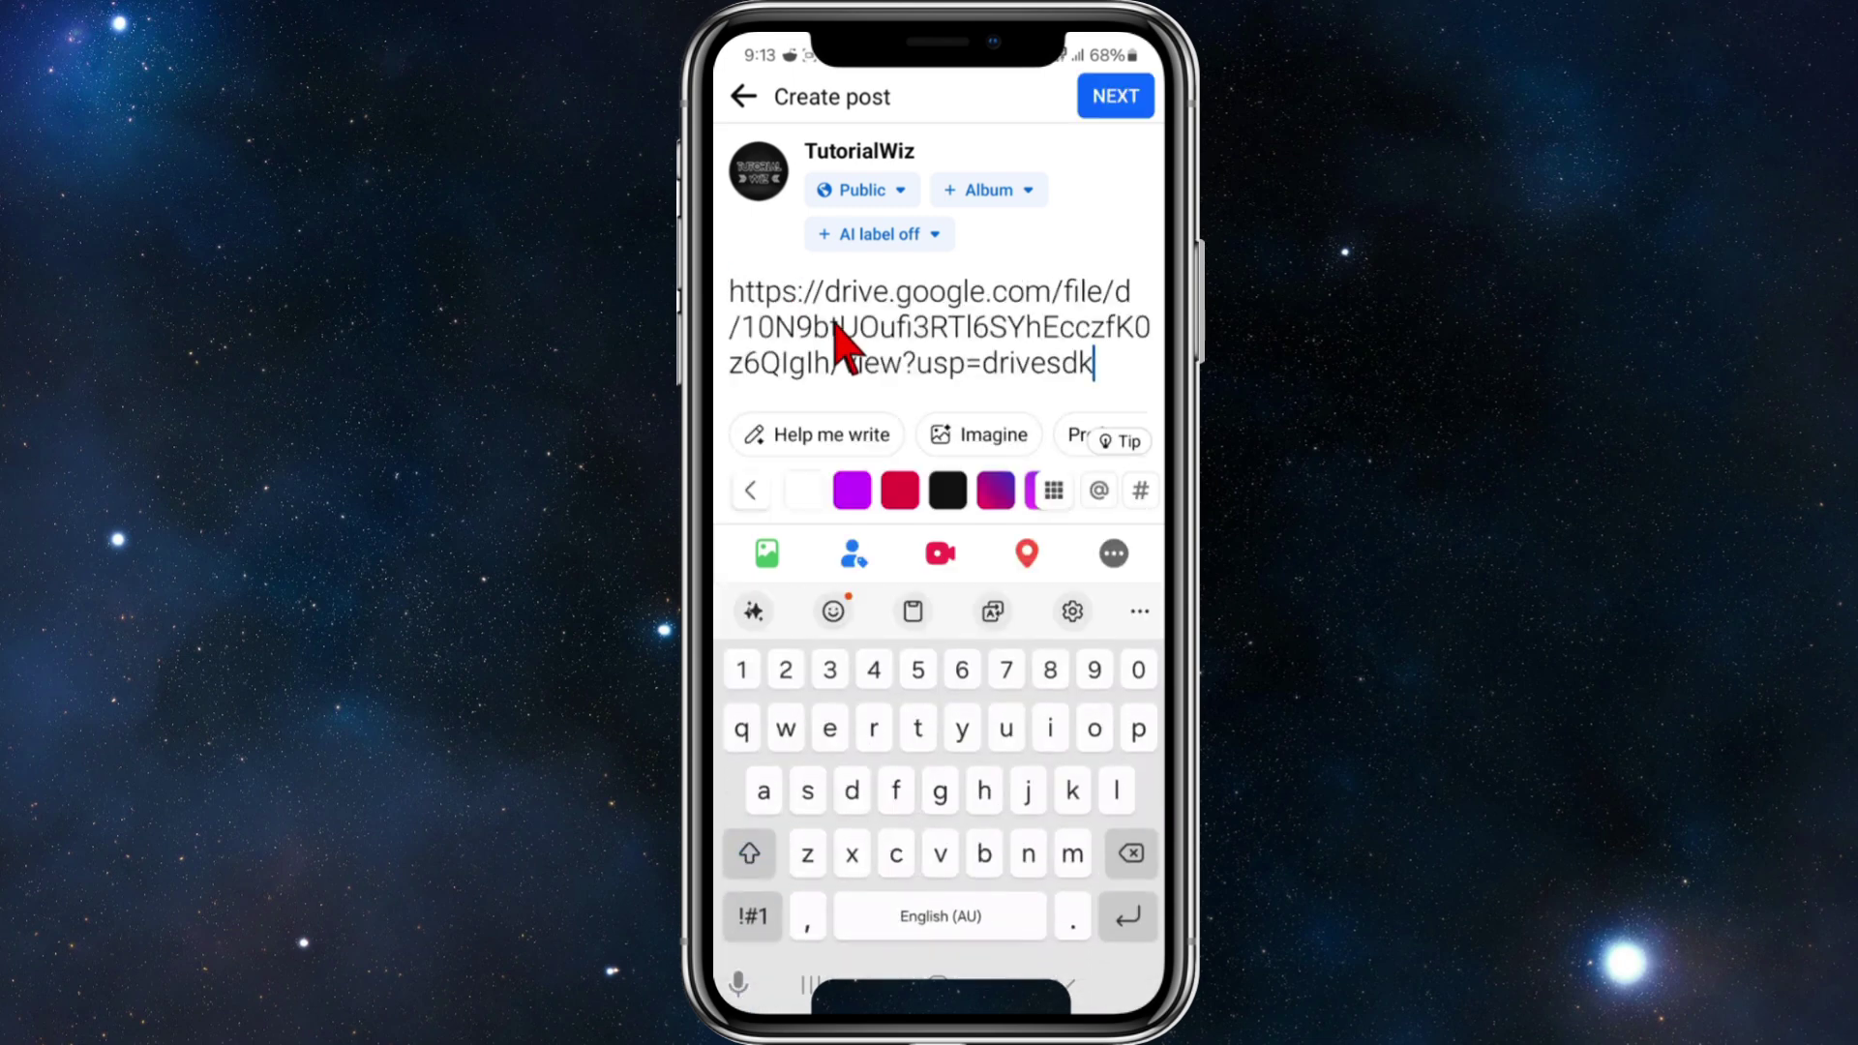
- Continue past the post settings and publish the post publicly
click(1106, 93)
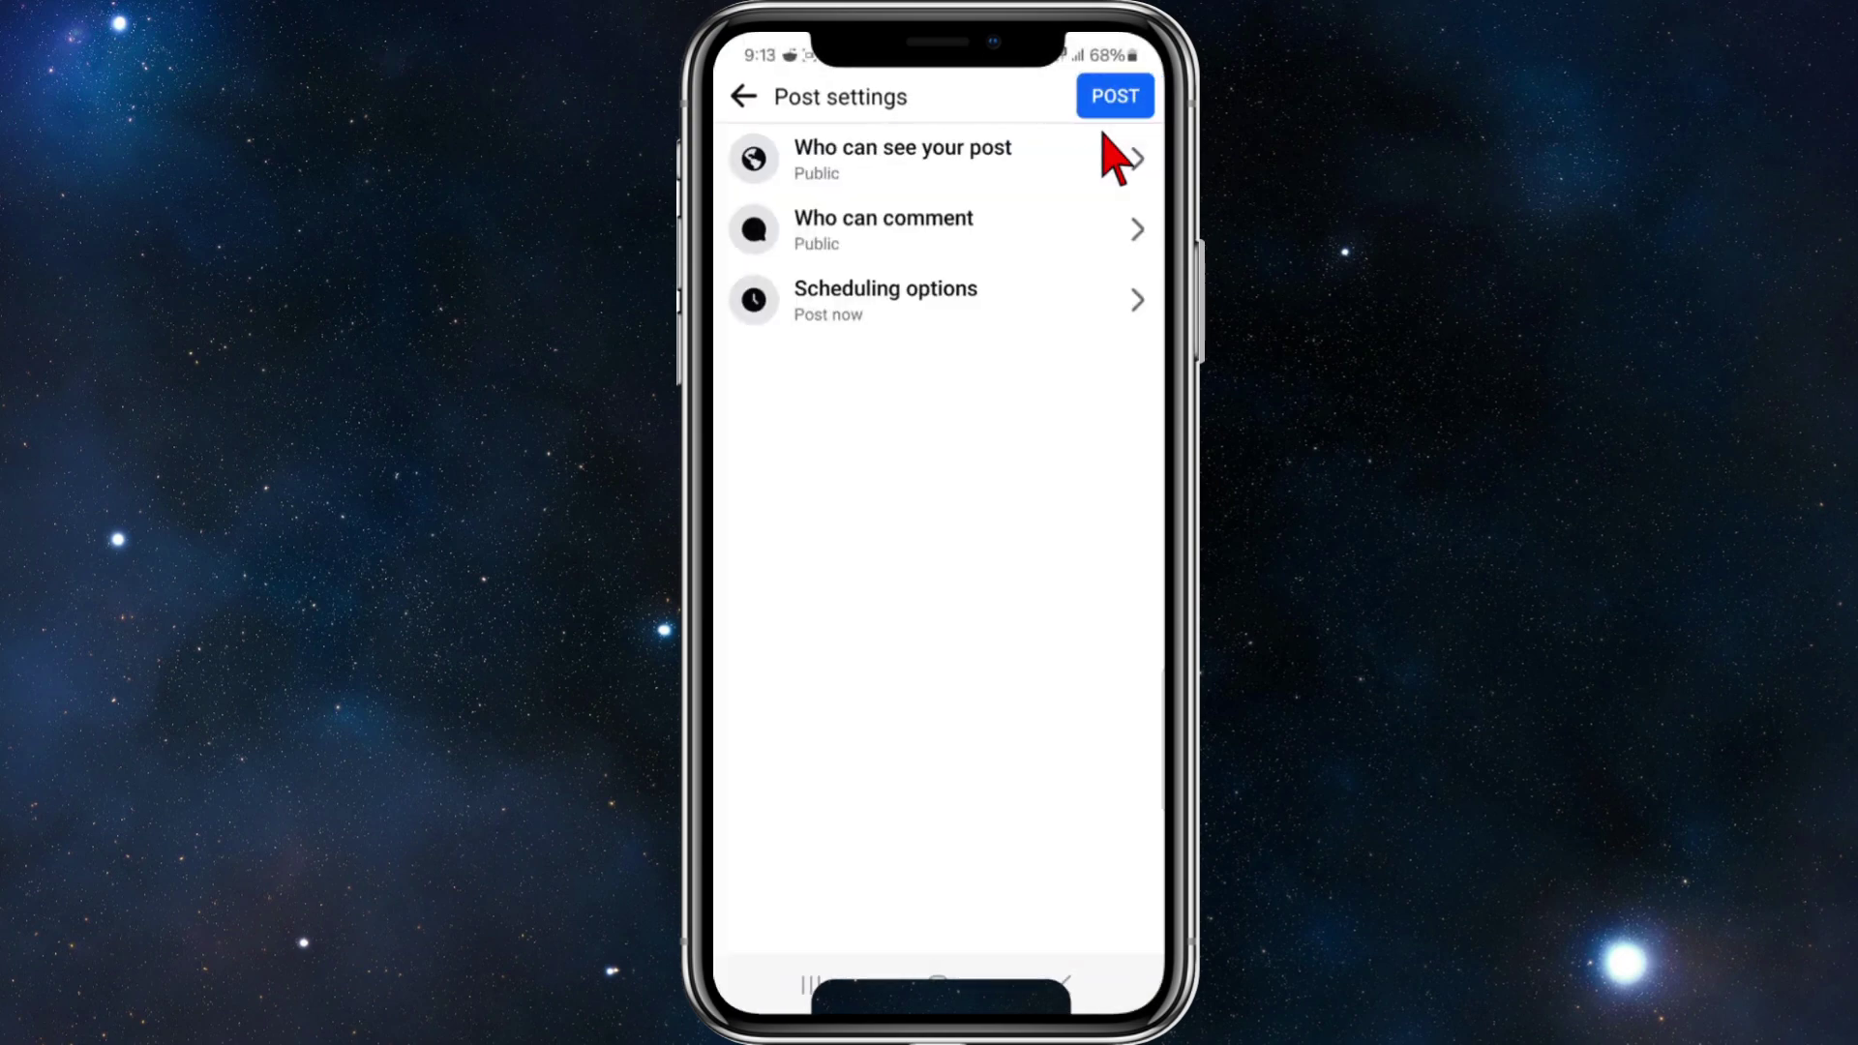
click(1110, 102)
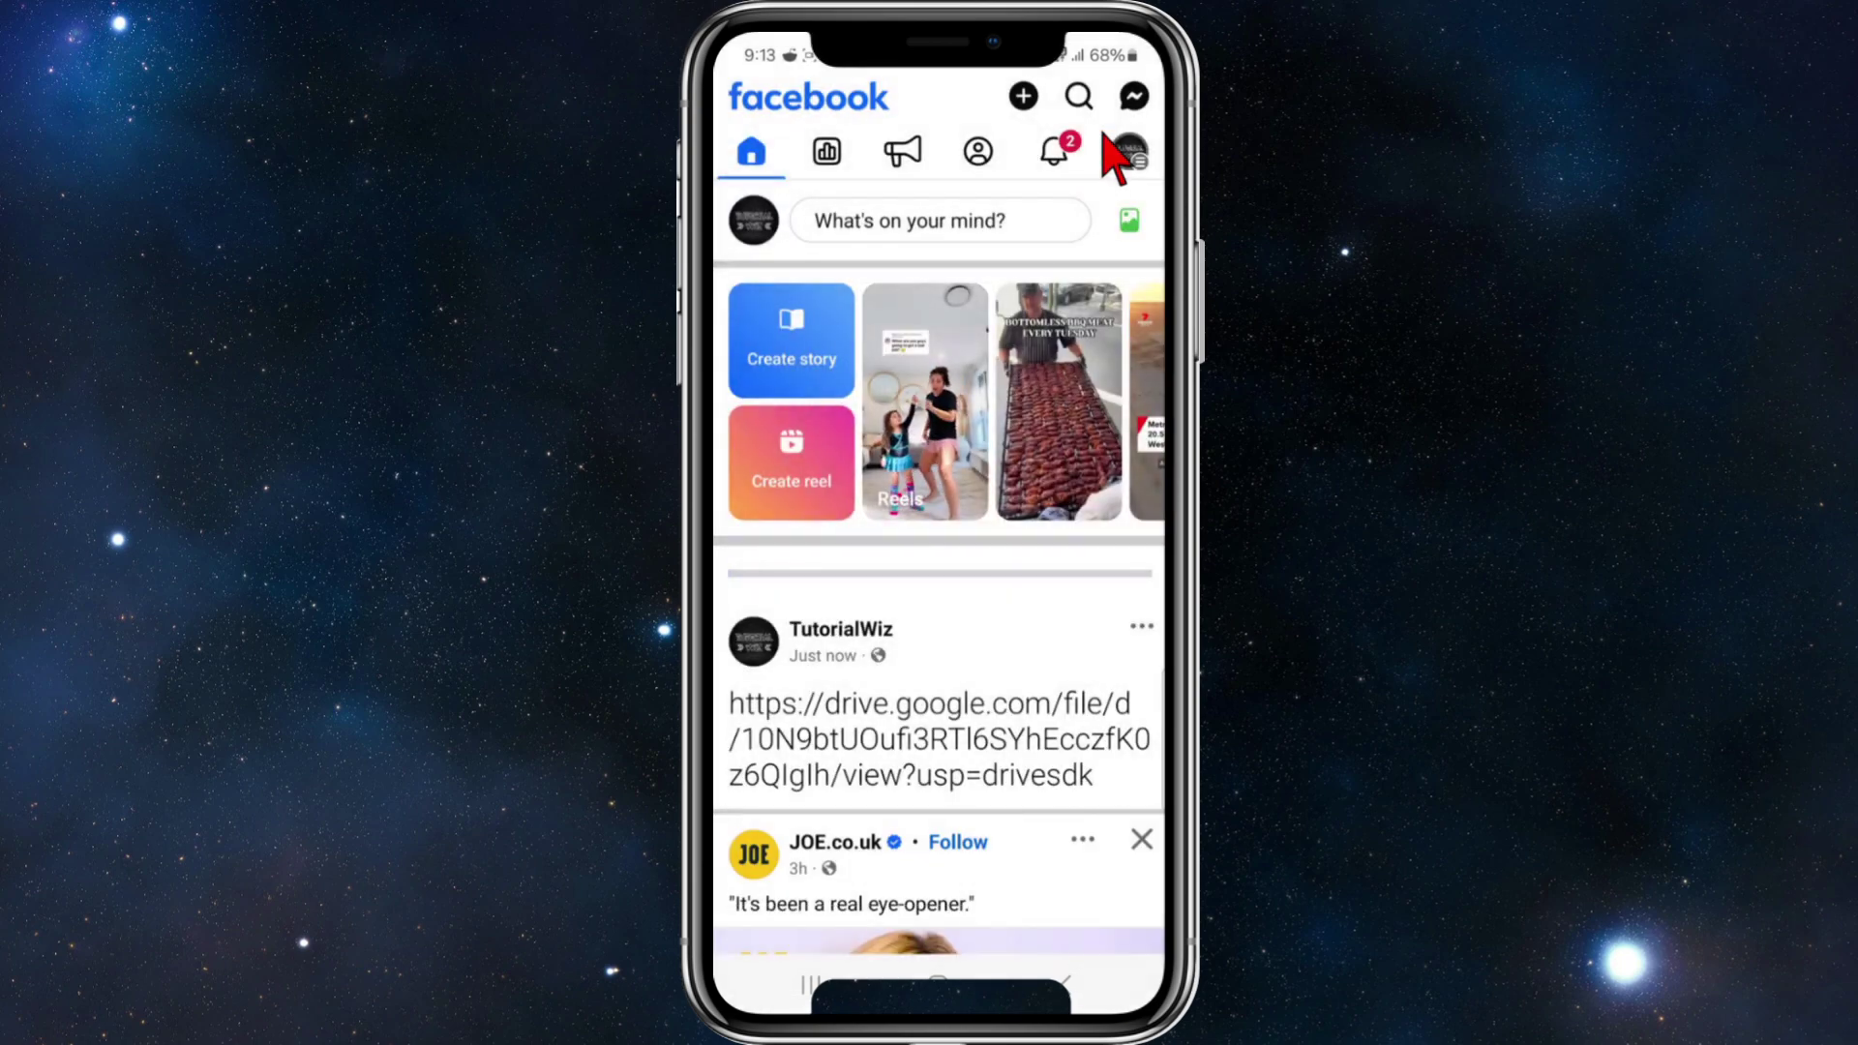
click(912, 651)
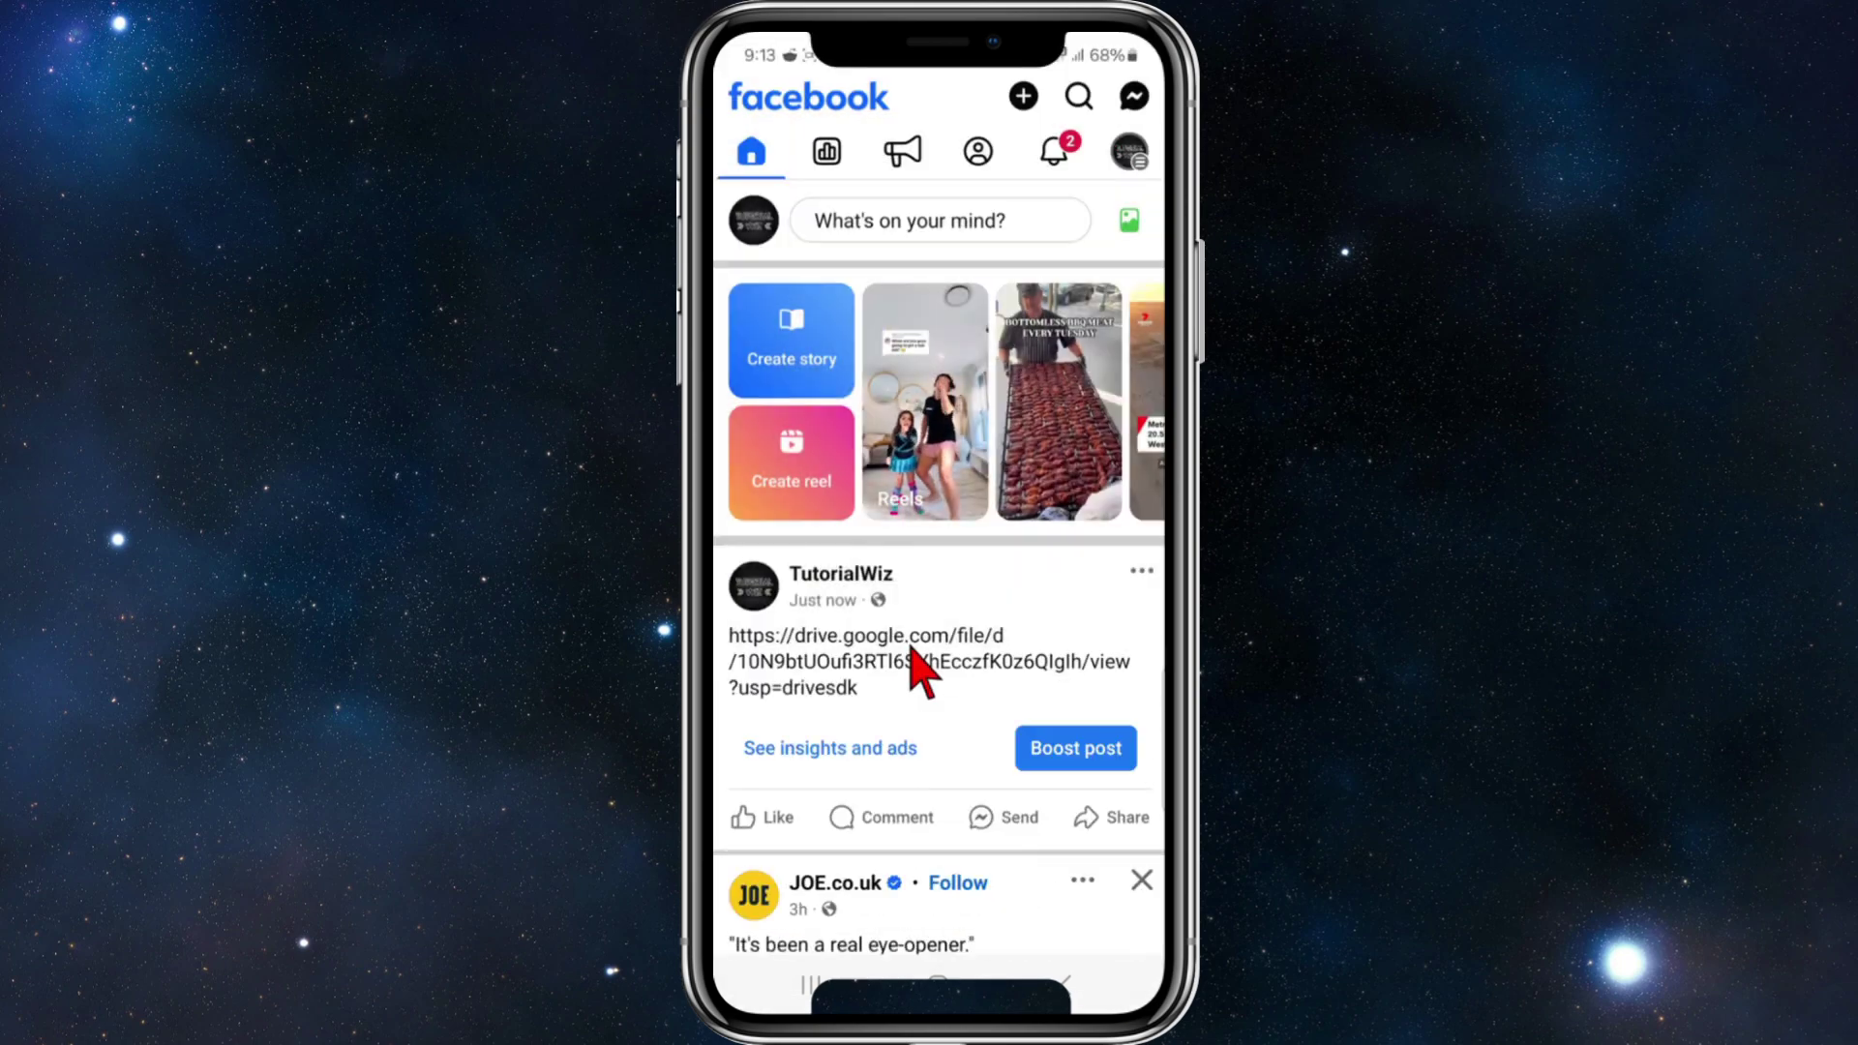
click(913, 651)
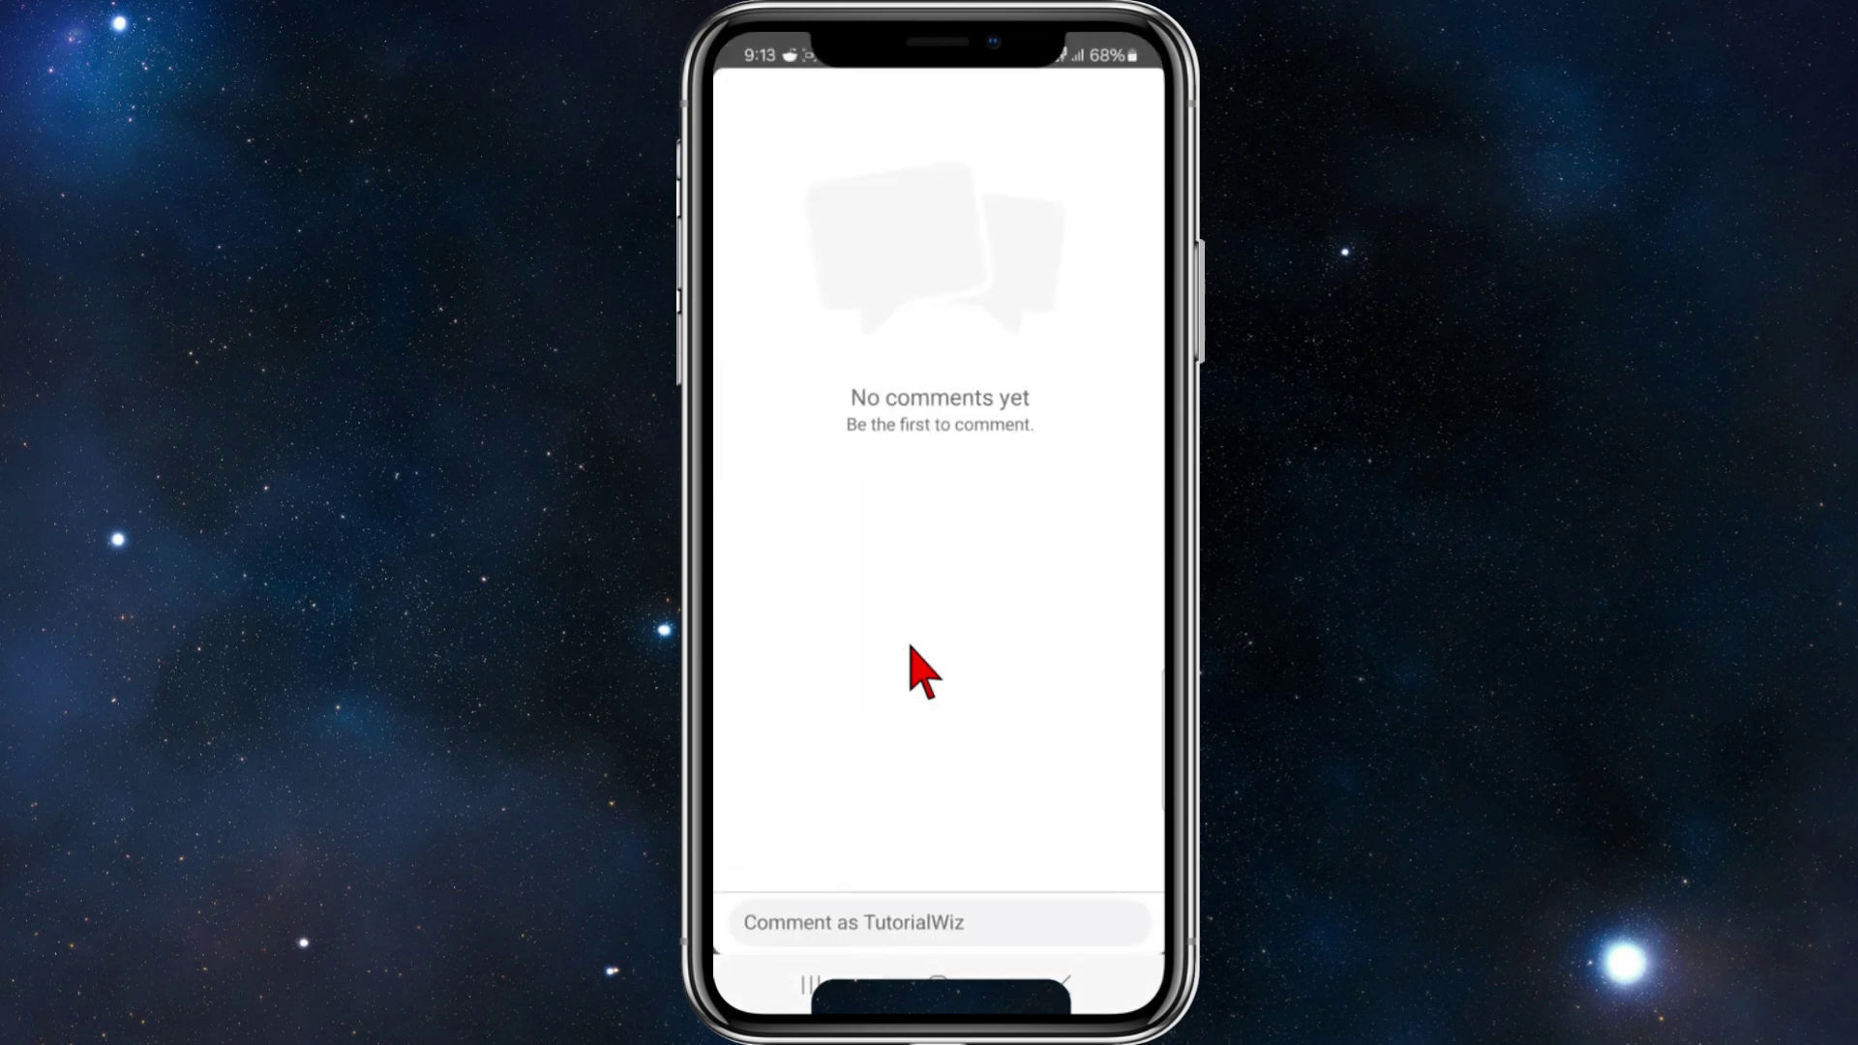
key(Escape)
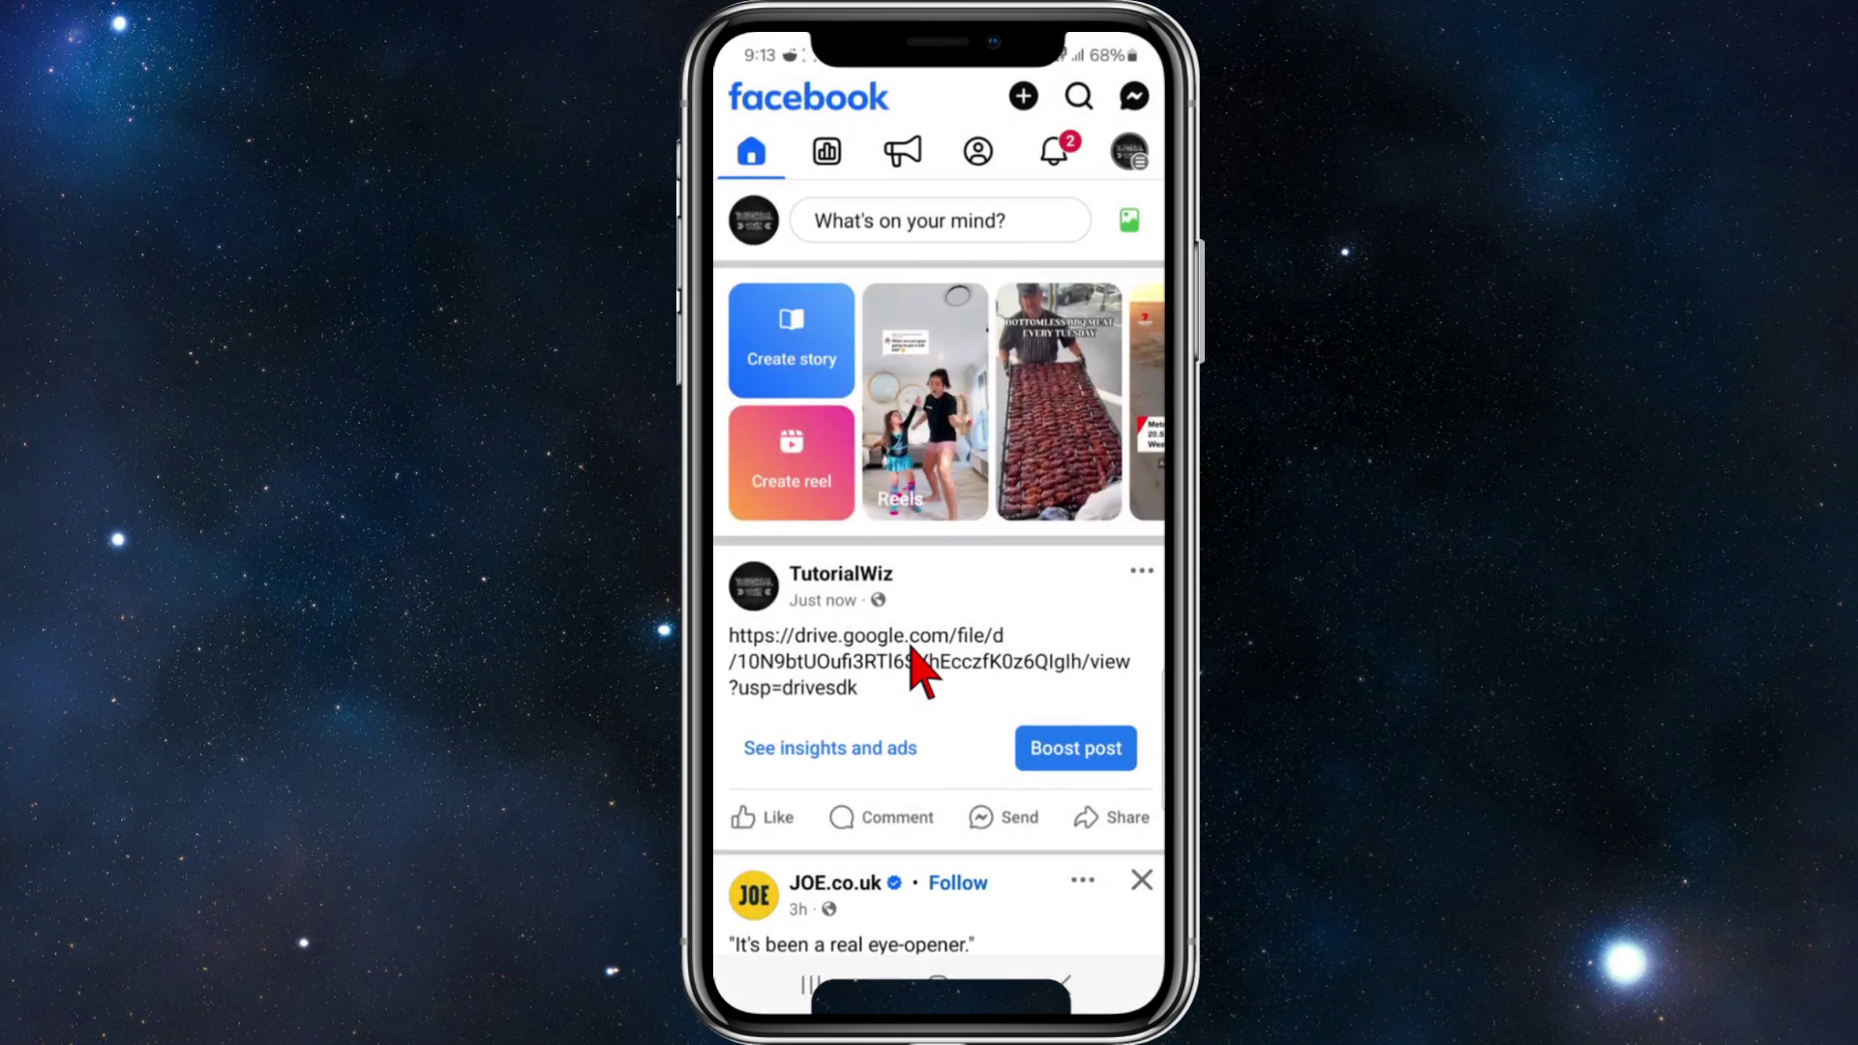
click(911, 665)
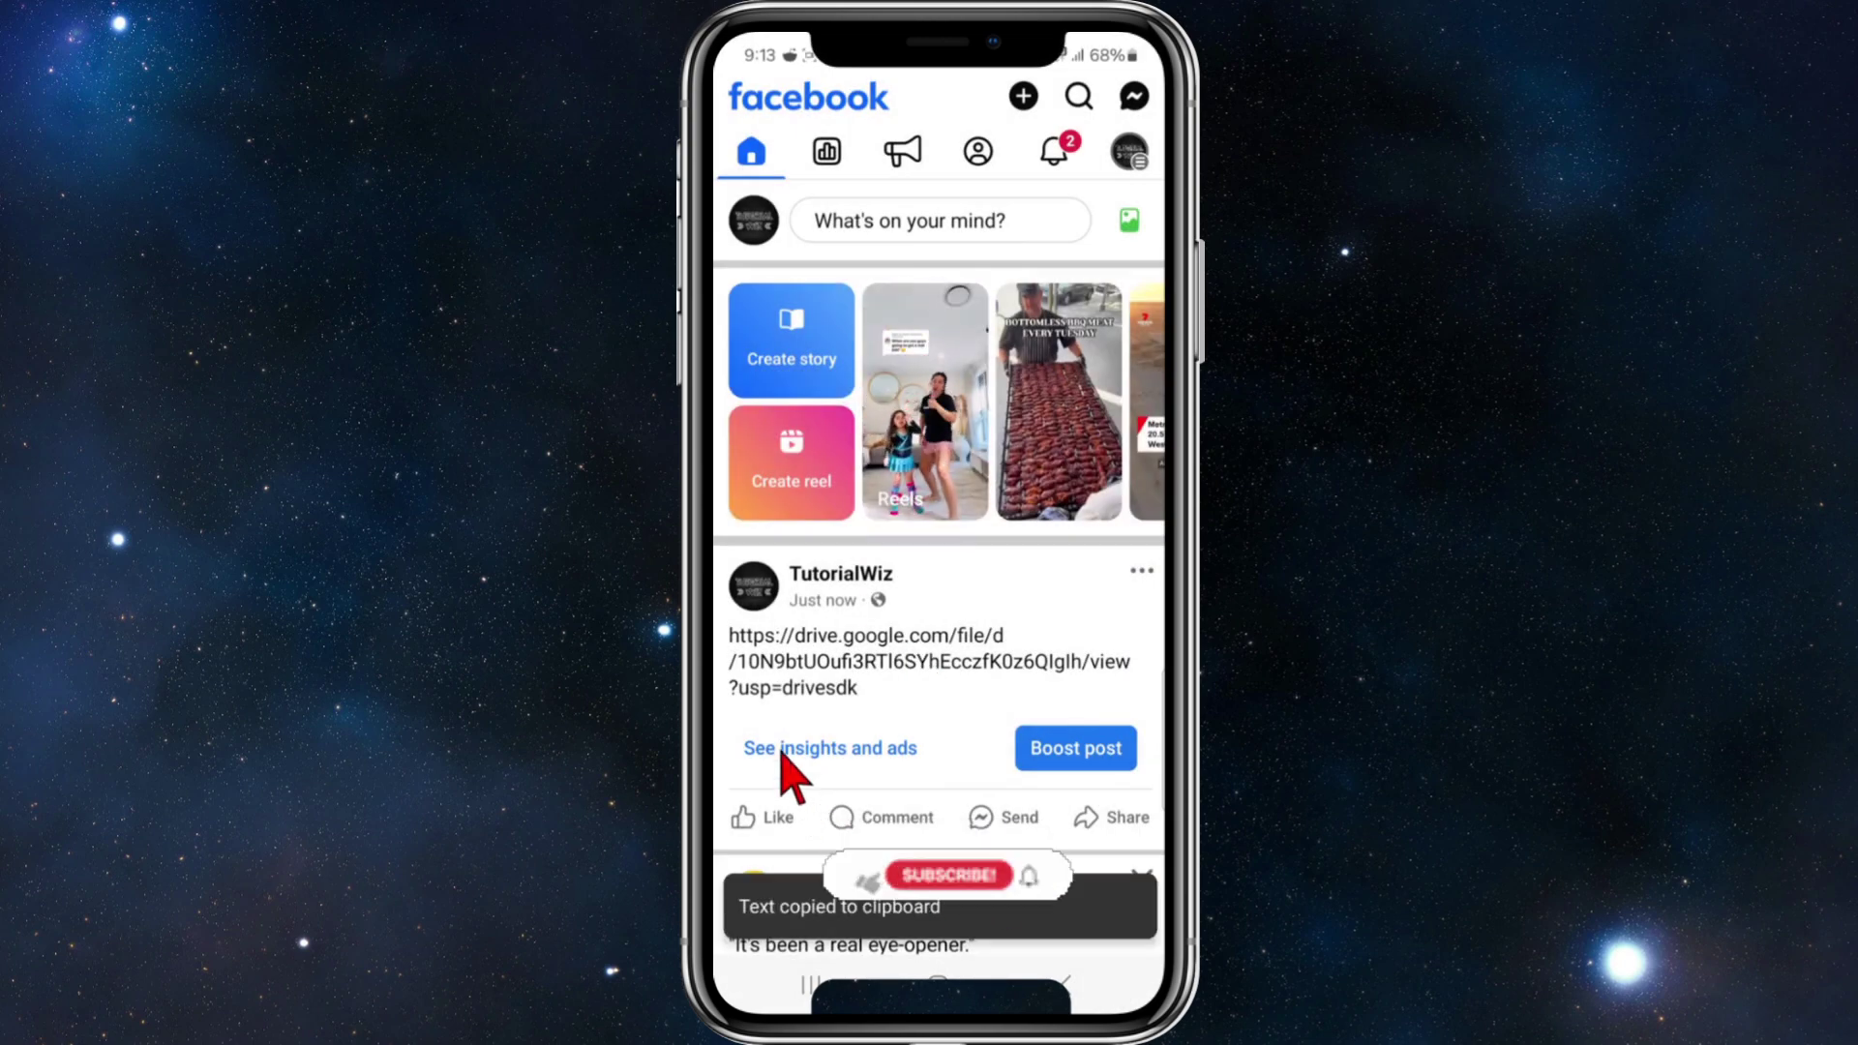
click(794, 695)
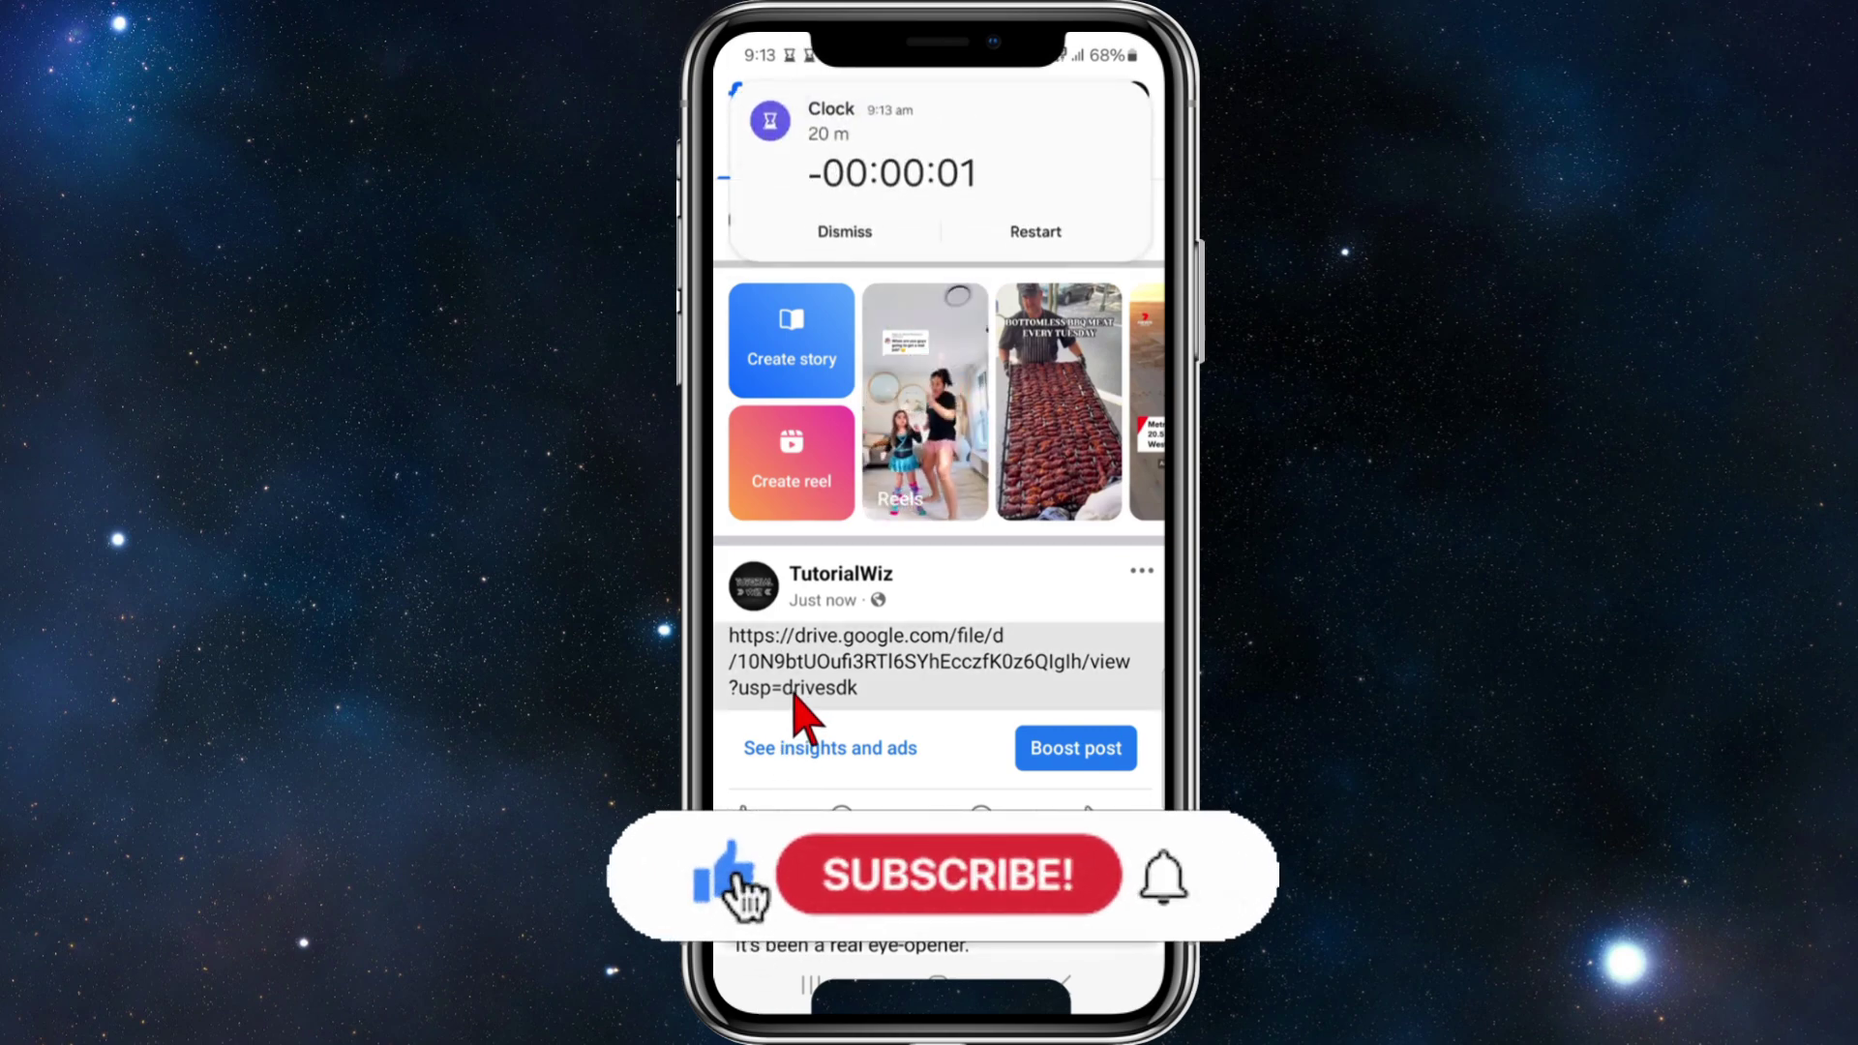